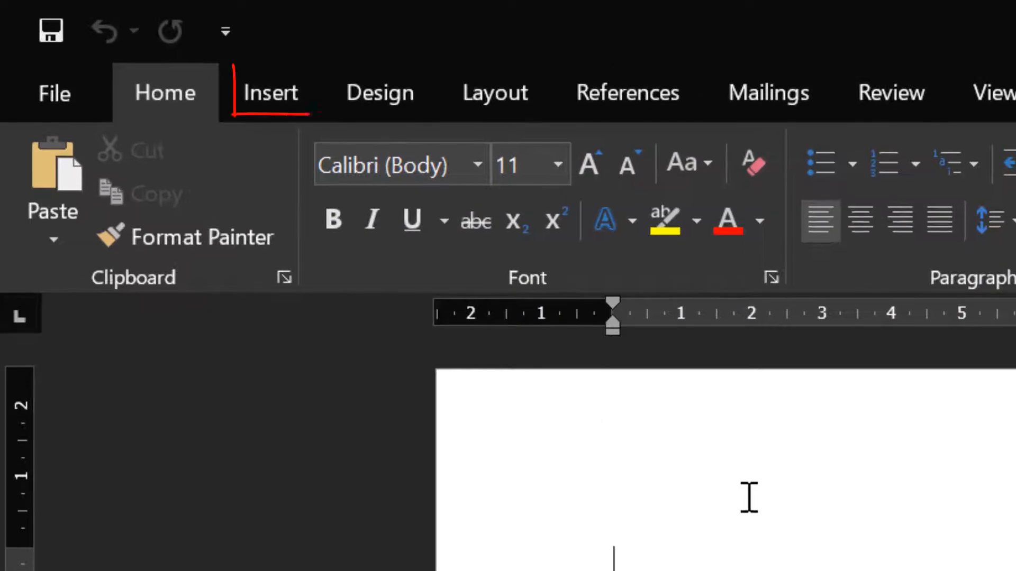
Step: Insert a table with 4 columns and 6 rows
click(291, 93)
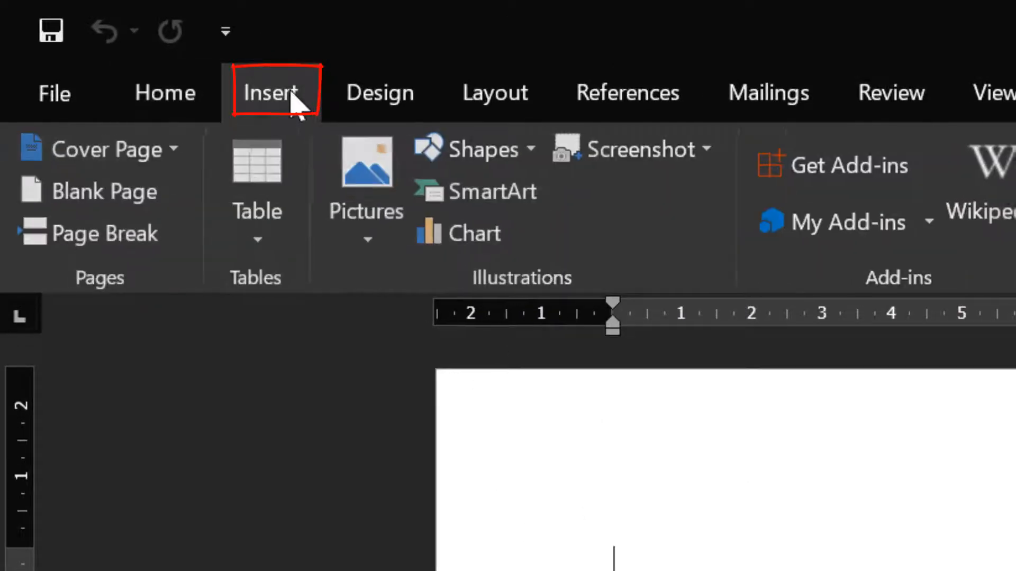
click(228, 233)
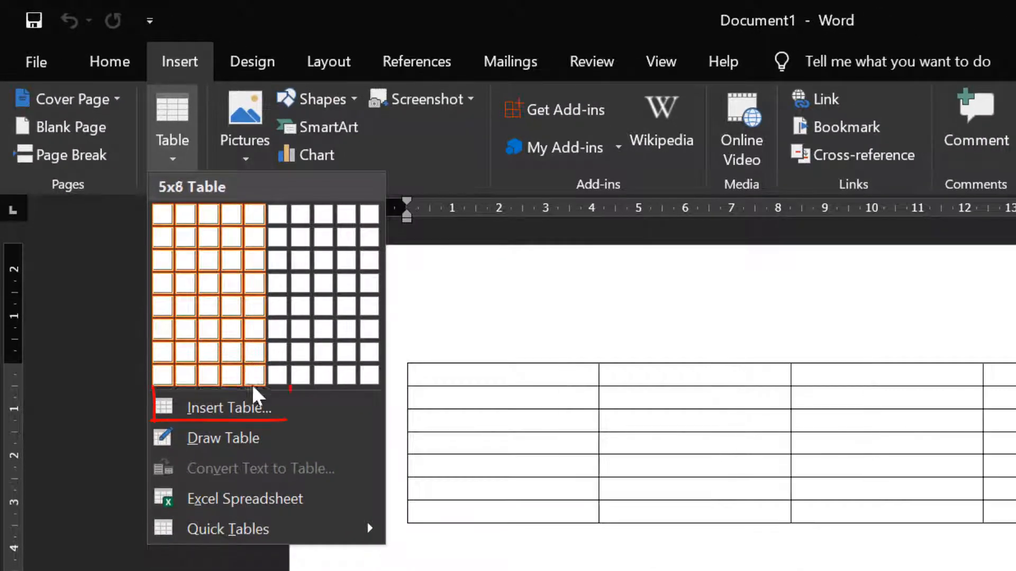
click(247, 412)
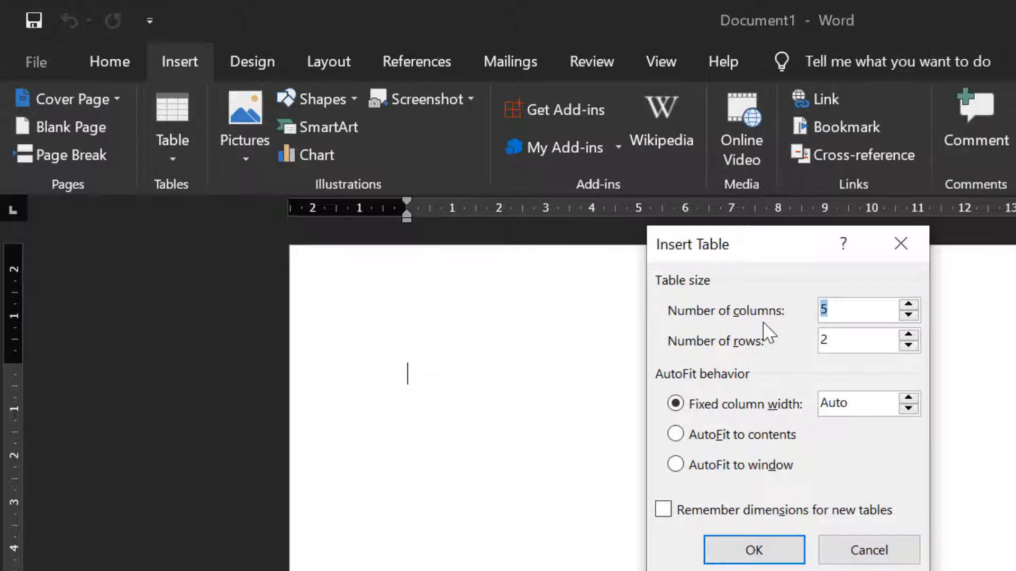
drag(851, 306, 805, 310)
text(4)
drag(848, 343, 787, 347)
text(3)
click(908, 334)
click(909, 335)
click(908, 335)
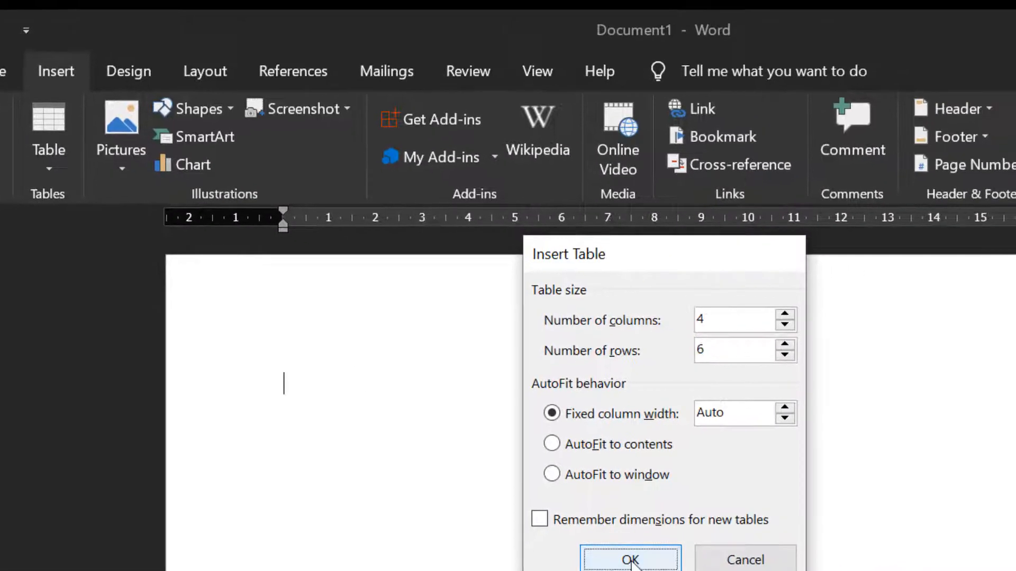
click(754, 550)
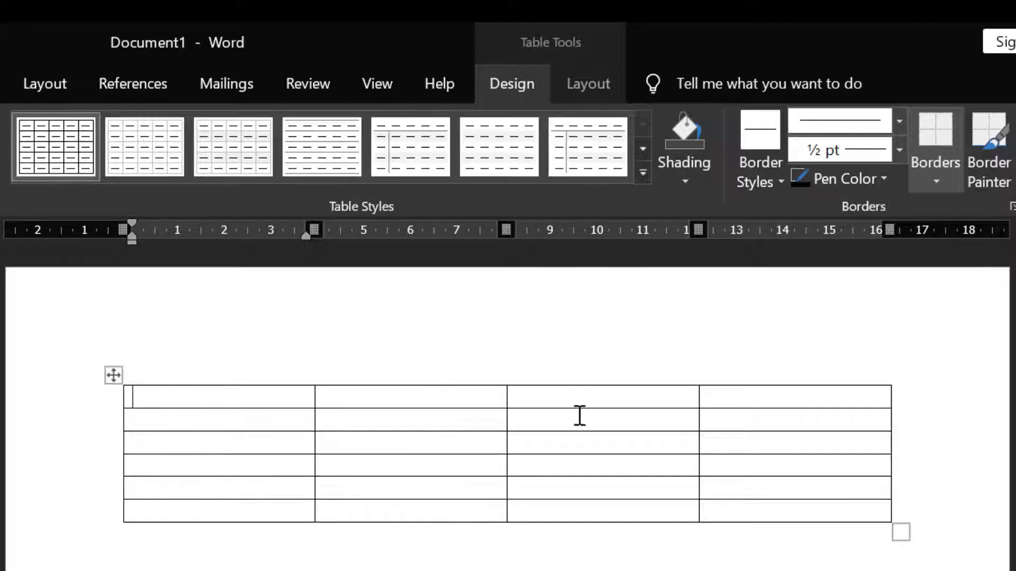
Step: Select each column and each row of the table in turn to see how selection works
click(223, 380)
click(363, 376)
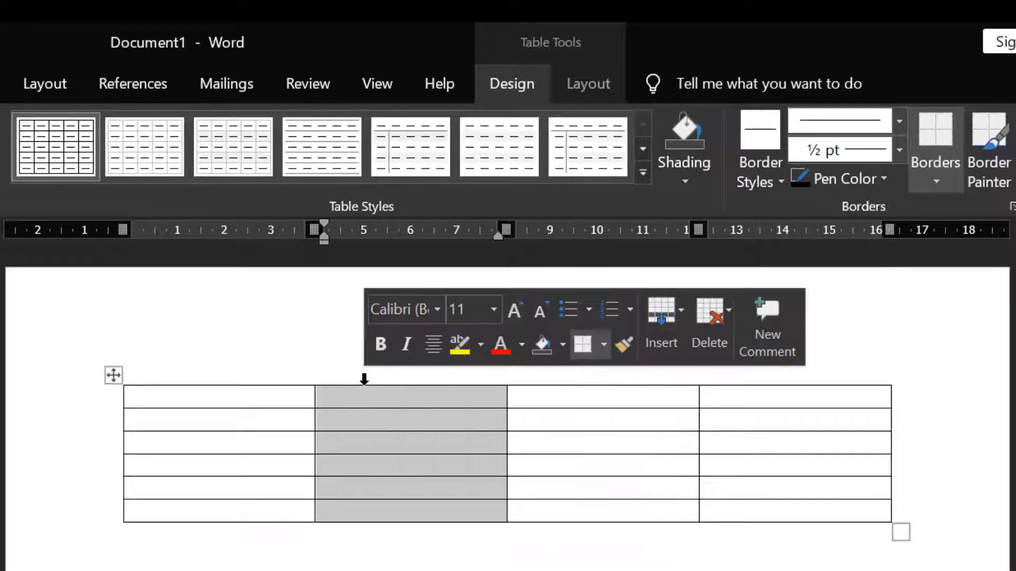
click(564, 379)
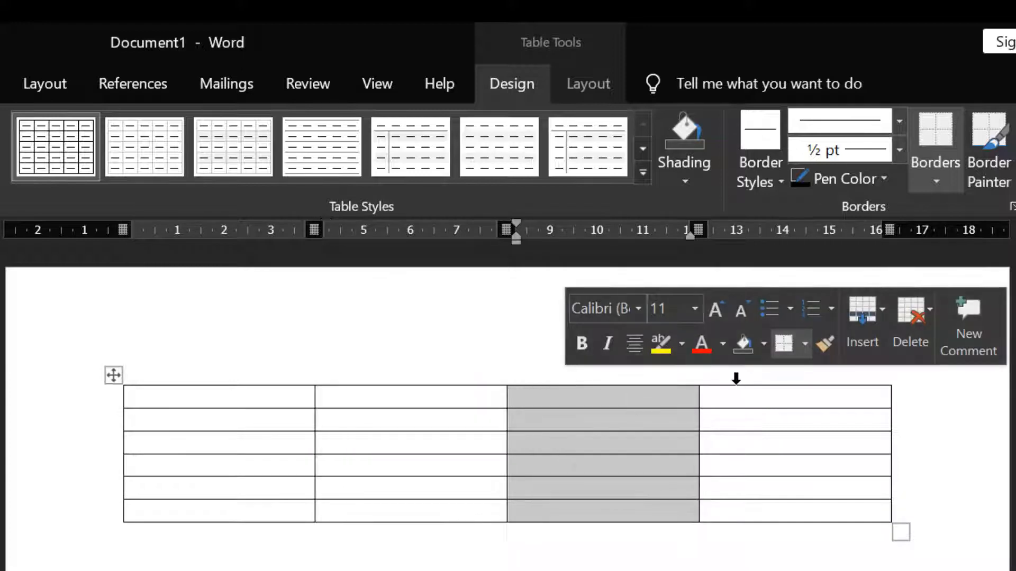
click(737, 378)
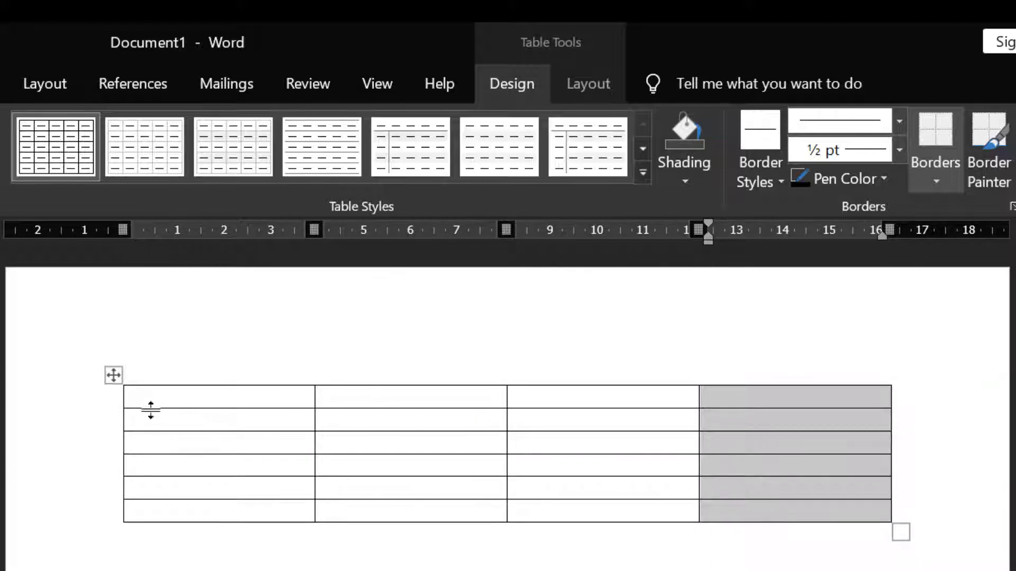
click(115, 398)
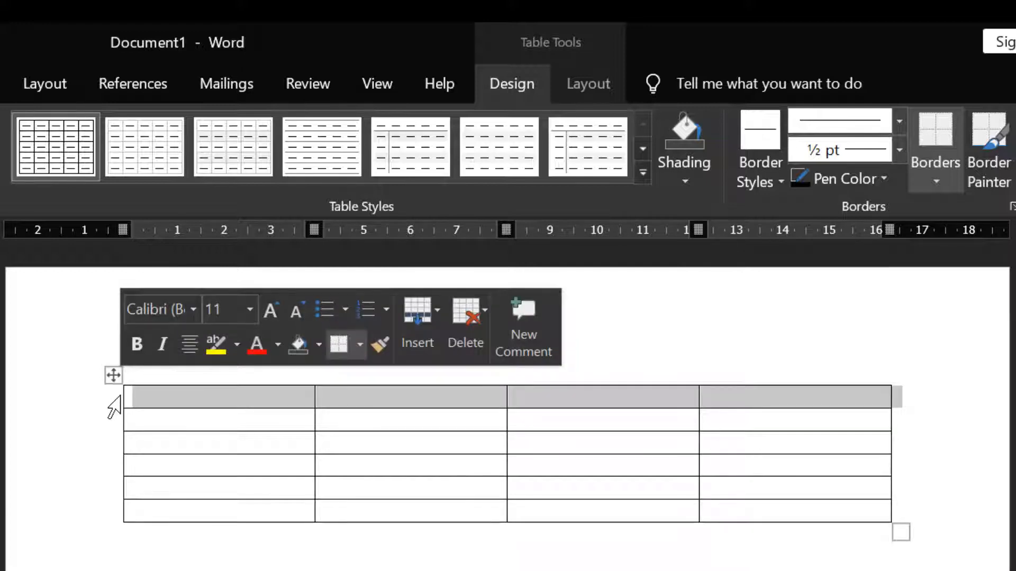
click(95, 421)
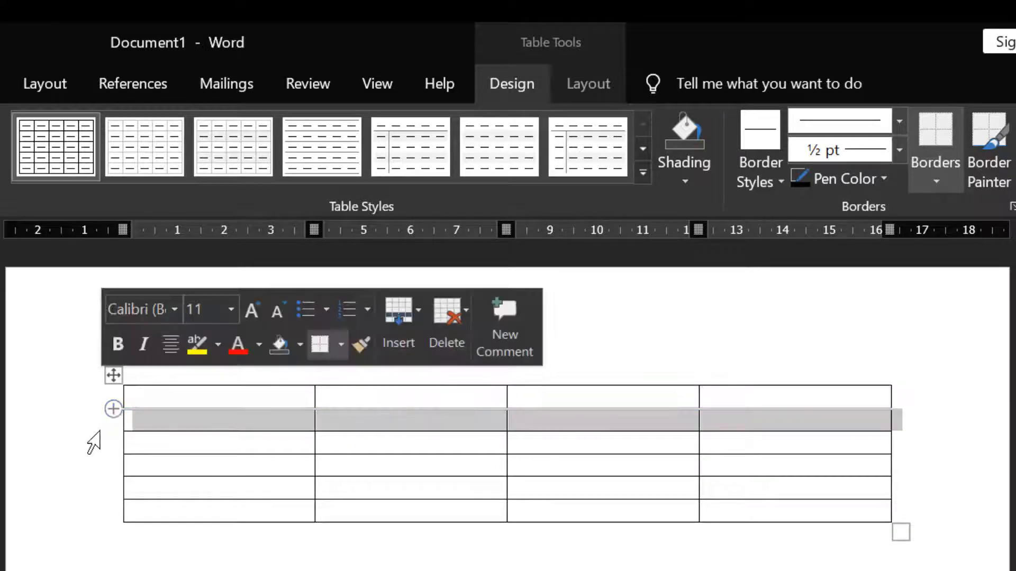
click(100, 447)
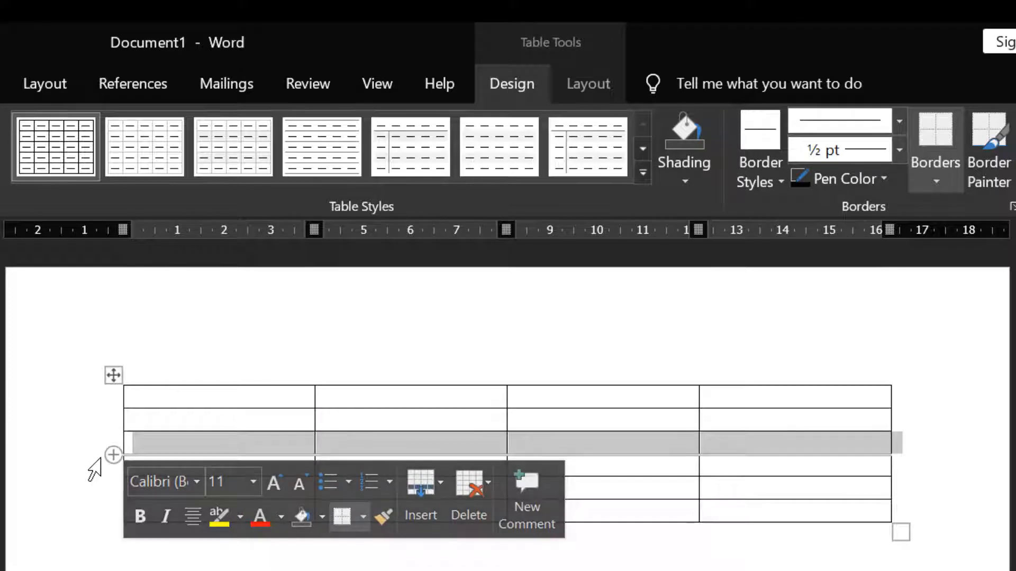
shift+click(91, 475)
click(91, 471)
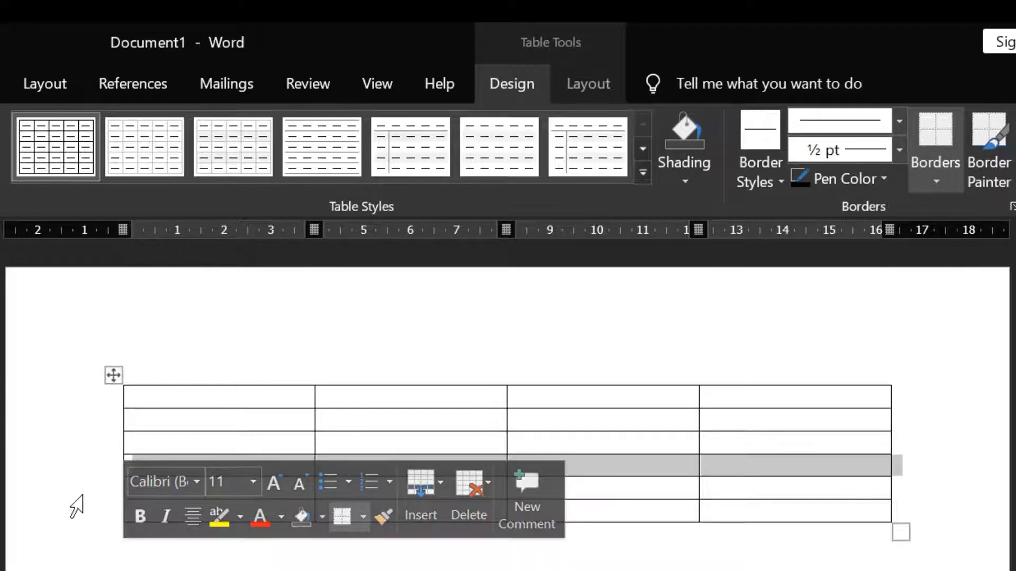
click(90, 489)
click(90, 518)
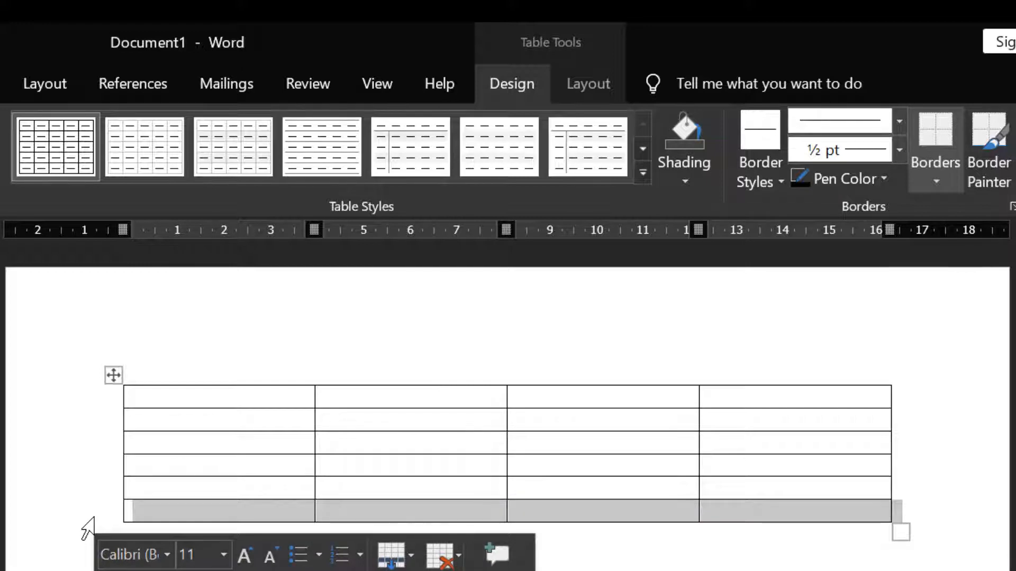
click(254, 397)
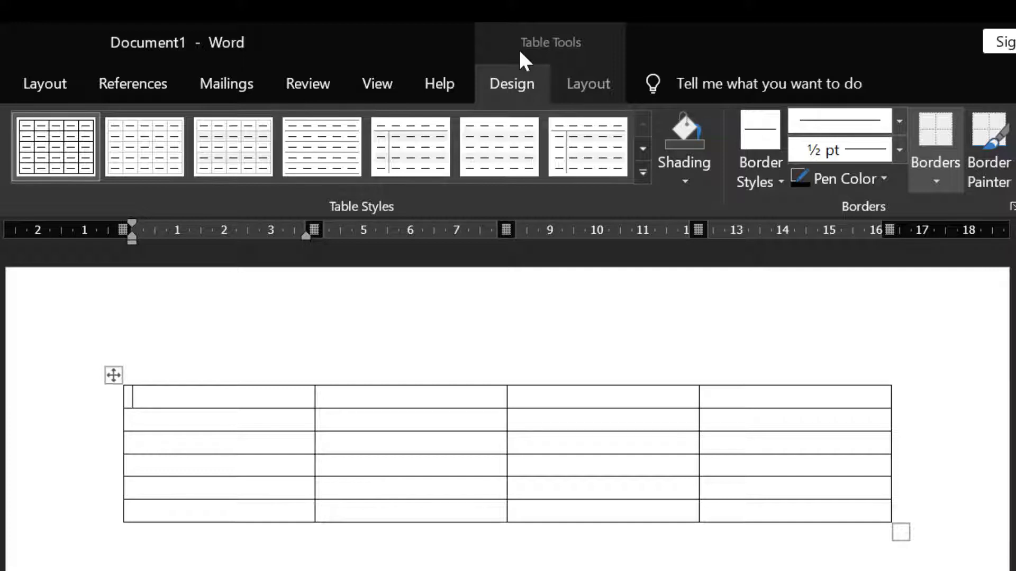
click(582, 88)
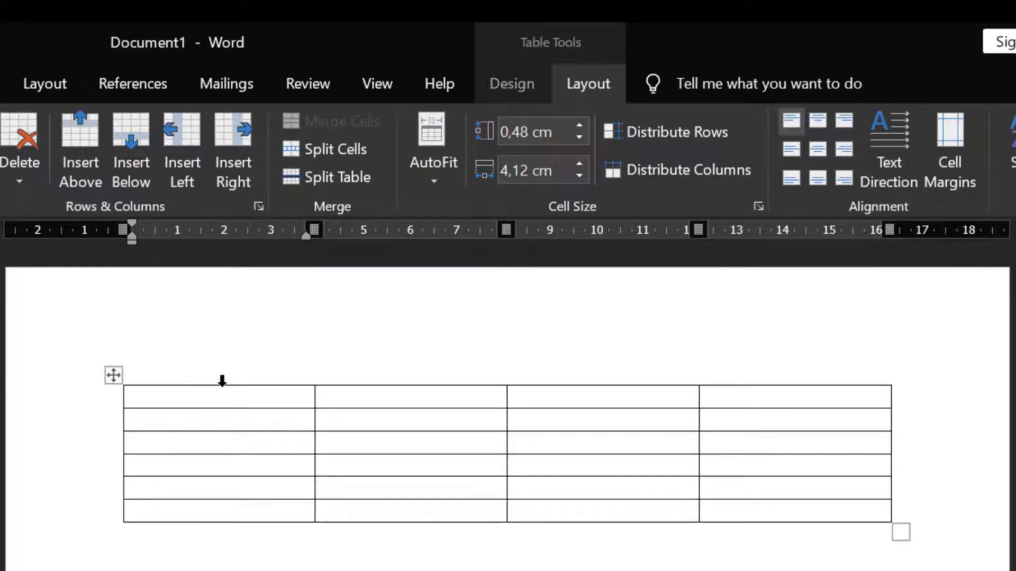
Step: Narrow the first column to about 2.24 cm
click(221, 377)
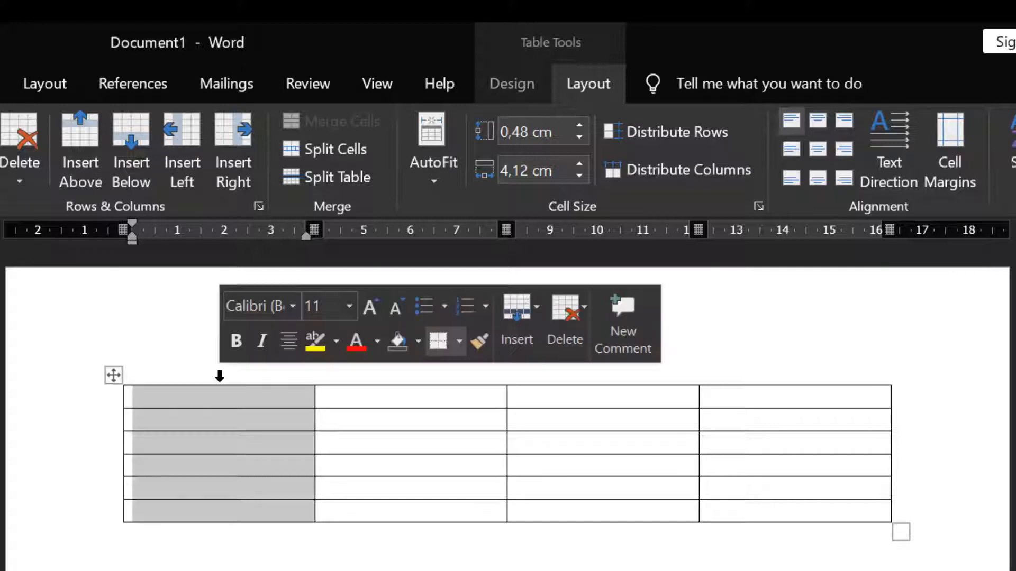
mouse_move(311, 229)
mouse_down()
mouse_move(207, 230)
mouse_move(223, 238)
mouse_up()
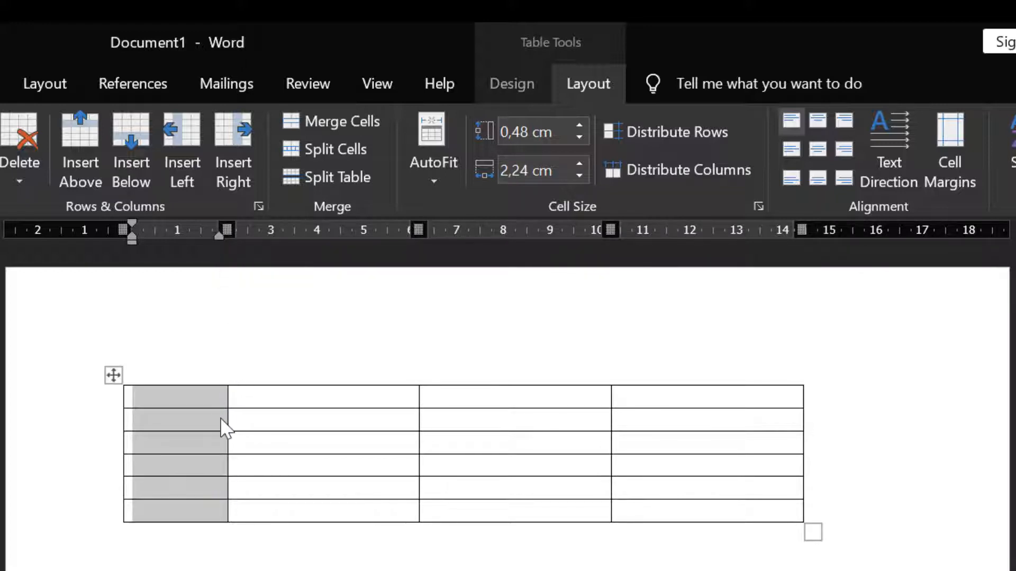
click(194, 393)
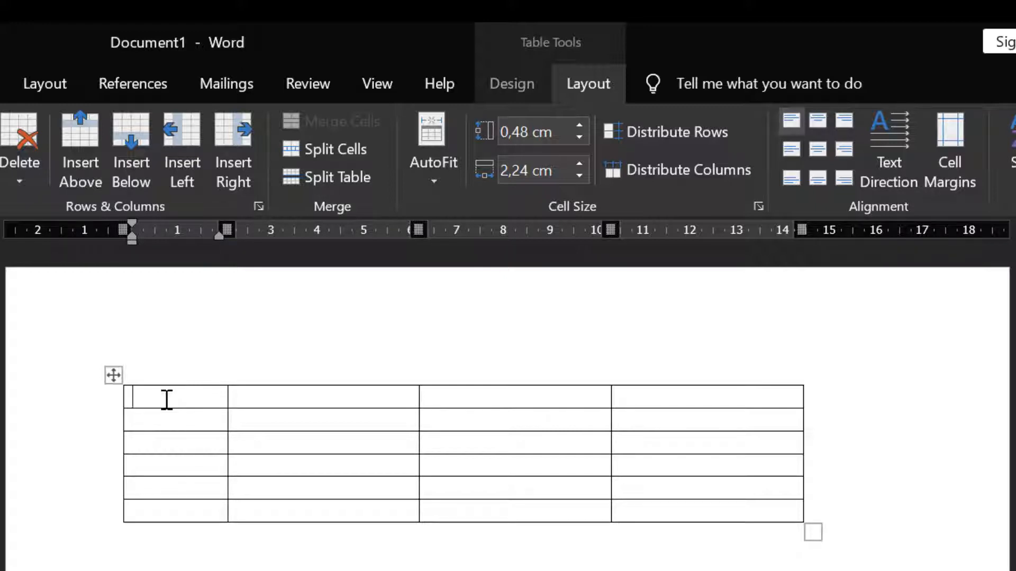
Step: Fill the header row with No., Barang, Harga and Jumlah
text(No.)
key(Tab)
text(Nama)
key(BackSpace)
key(BackSpace)
key(BackSpace)
key(BackSpace)
text(Barang)
key(Tab)
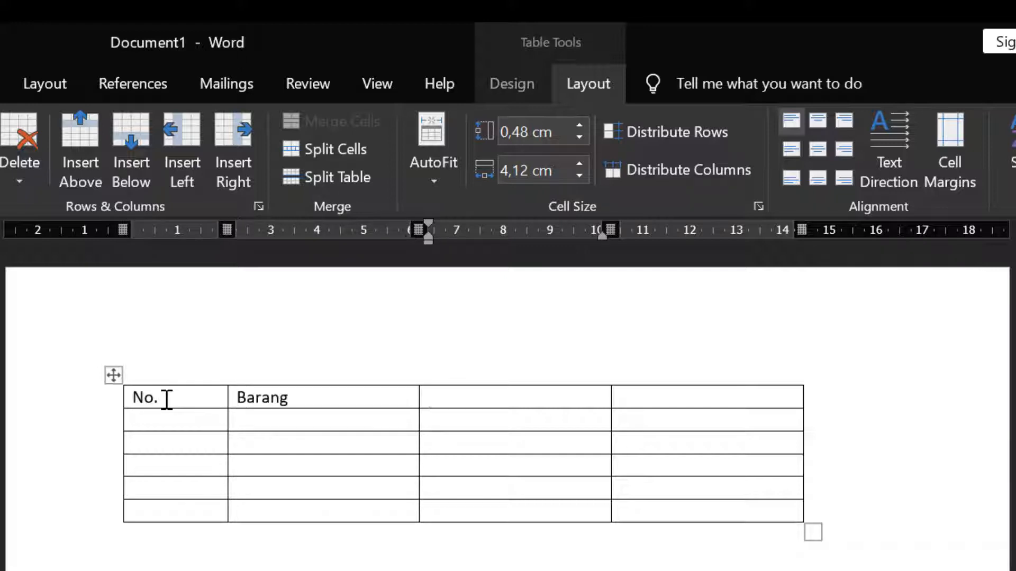
text(Harga)
key(Tab)
text(Jumlah)
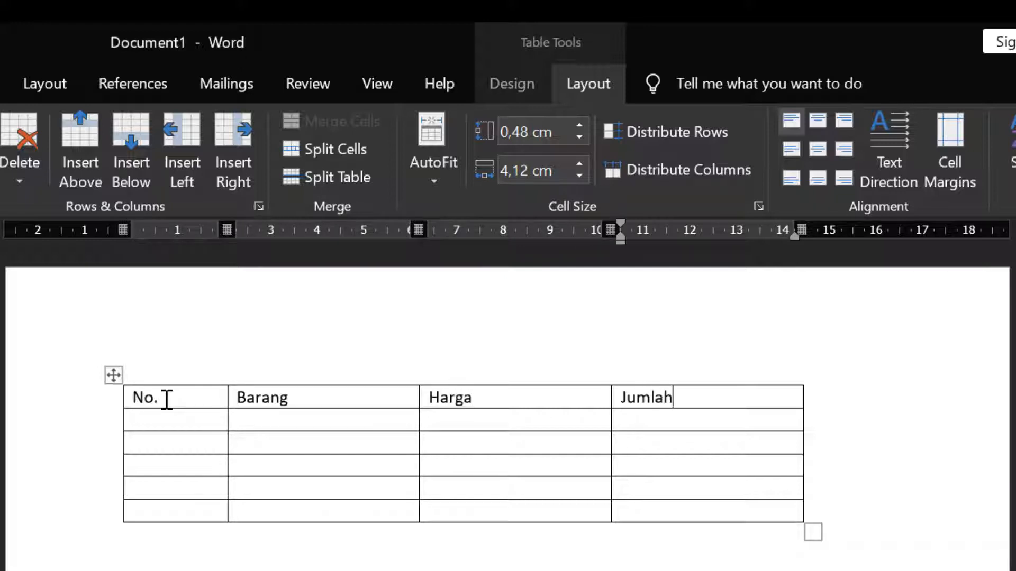
Step: Fill the first data row with 1., Pensil 2B, Rp. 2.000,- and 4
click(158, 423)
text(1.)
key(Tab)
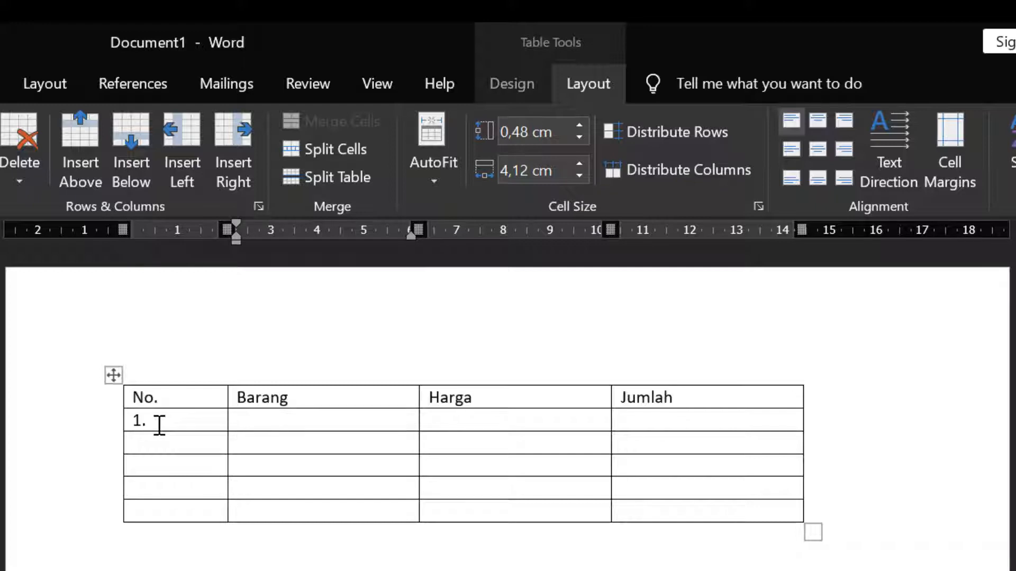
text(Pulpen Hitam)
key(Tab)
click(347, 424)
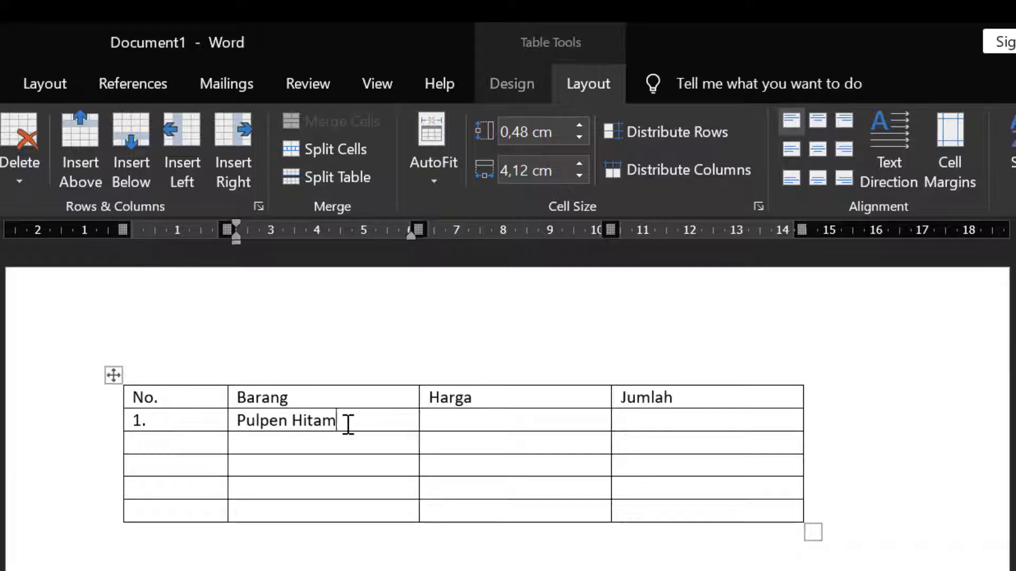
key(BackSpace)
key(BackSpace)
key(BackSpace)
key(BackSpace)
key(BackSpace)
key(BackSpace)
key(BackSpace)
key(BackSpace)
key(BackSpace)
key(BackSpace)
key(BackSpace)
text(ensu)
key(BackSpace)
text(il 2B)
key(Tab)
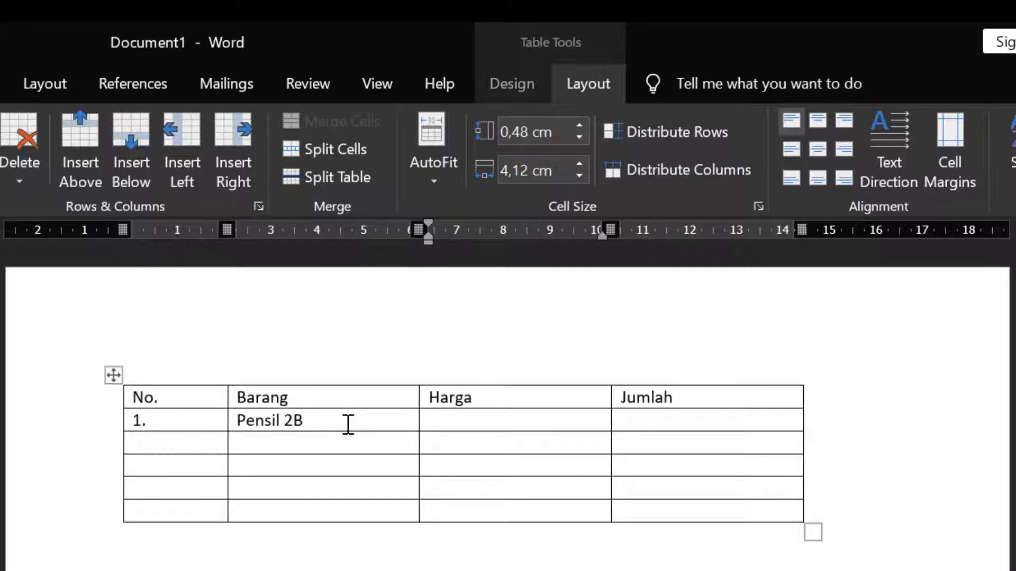
text(Rp. 2.000,-)
key(Tab)
text(4)
key(Tab)
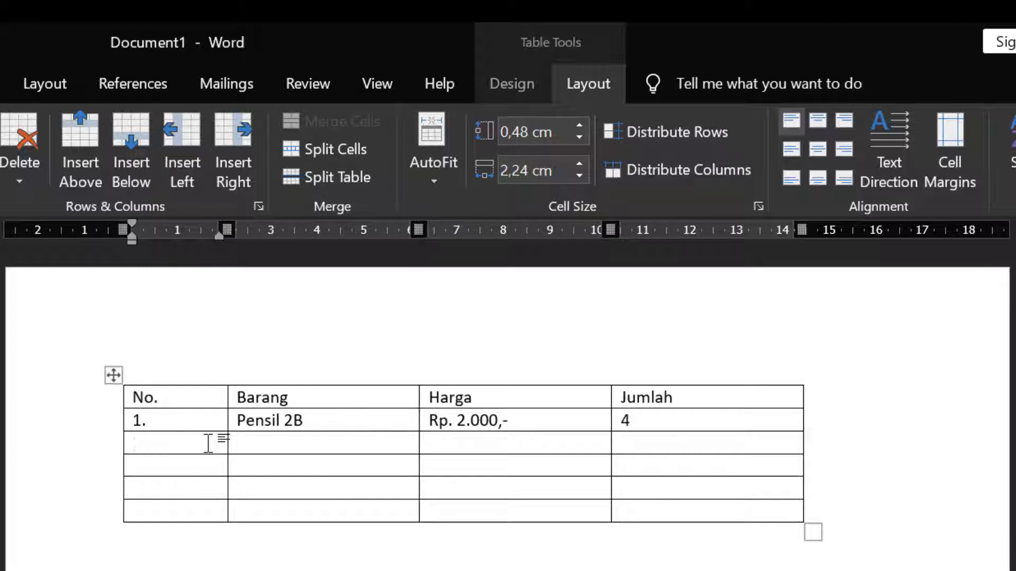
Step: Fill the second data row with 2., Pulpen Hitam, Rp. 8000,- and 2
text(2.)
key(Tab)
text(Pulpen Hitam)
key(Tab)
text(Rp. 8000,-)
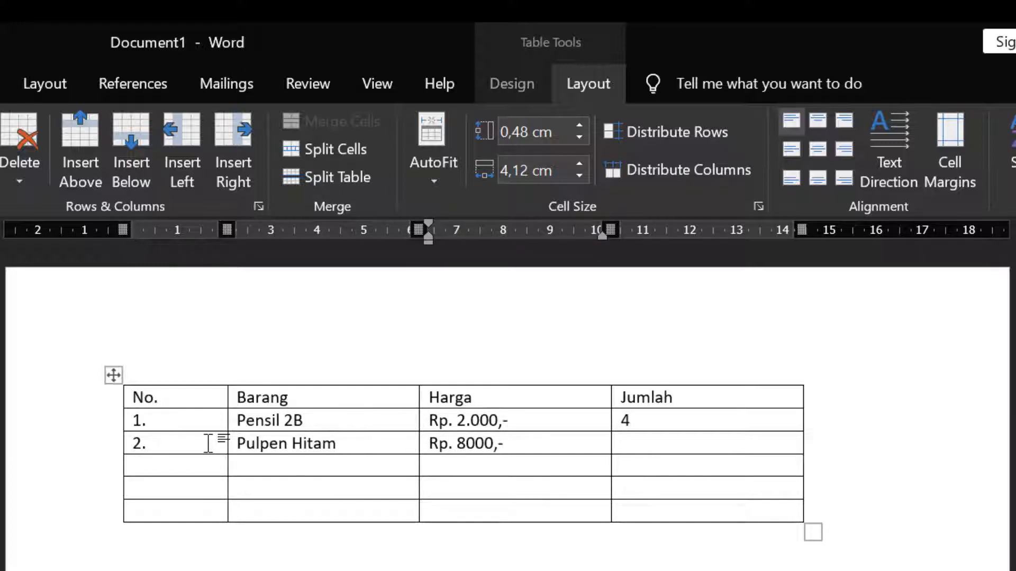
key(Tab)
text(2)
key(Tab)
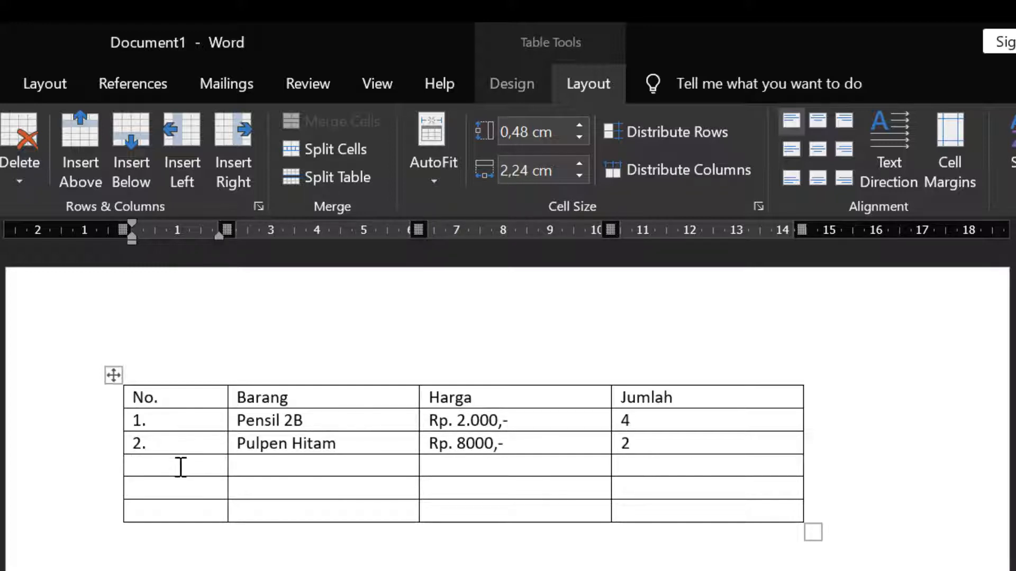
Step: Fill the third data row with 3., Penghapus Pensil, Rp. 1.500,- and 3
text(3.)
key(Tab)
text(Penghapus Pensil)
key(Tab)
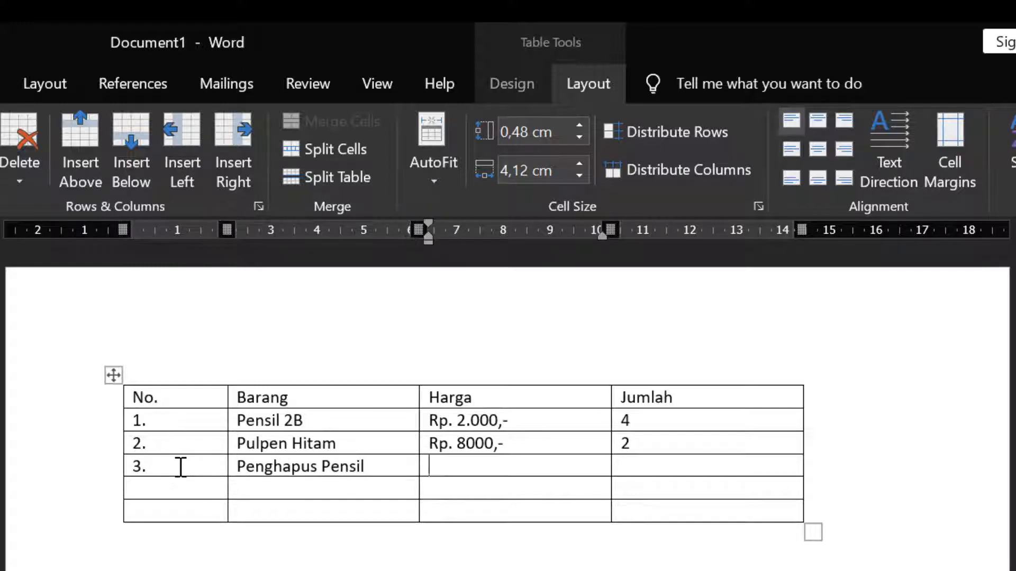
text(Rp. 1.500,-)
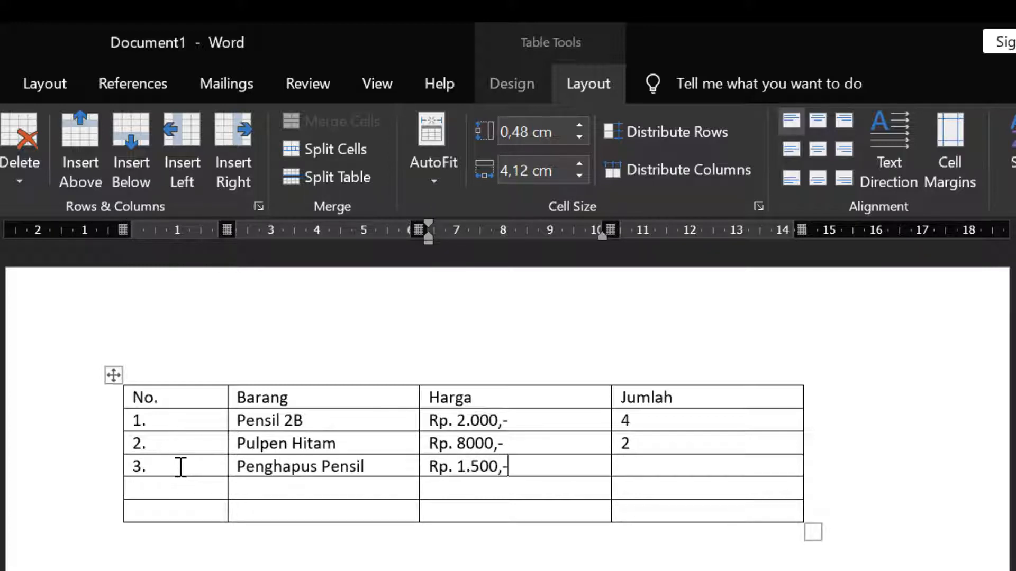
key(Tab)
text(3)
key(Tab)
Step: Fill the fourth data row with 4., Penggaris, Rp. 2.500,- and 4
text(4.)
key(Tab)
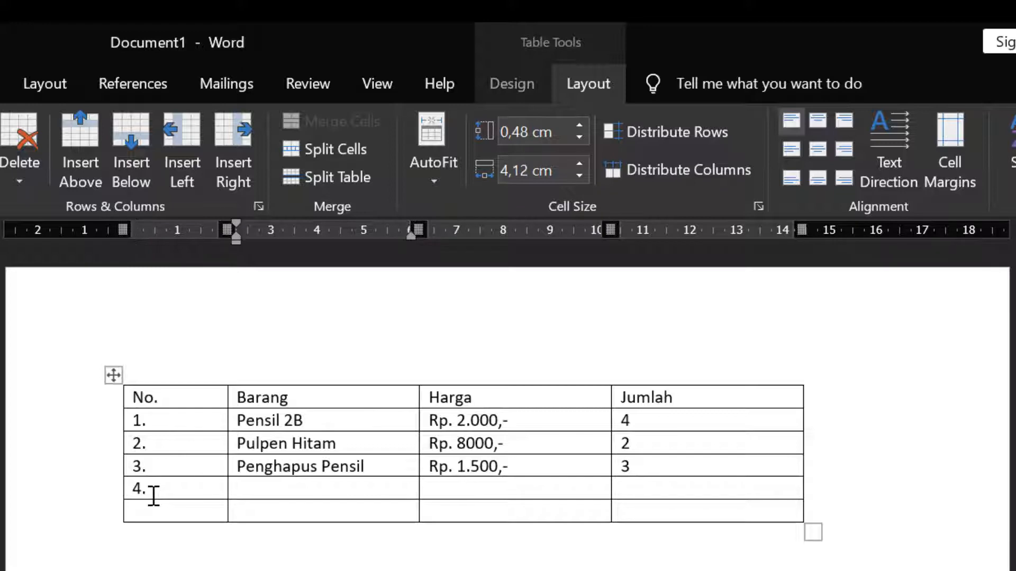
text(Penggaris)
key(Tab)
text(Rp. 2.500,-)
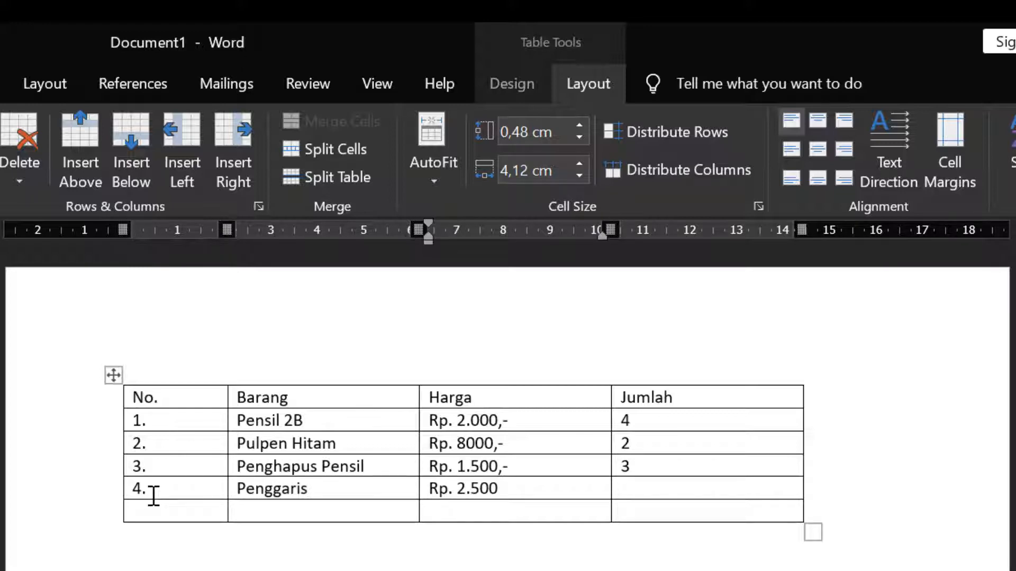
key(Tab)
text(4)
key(Tab)
Step: Fill the fifth data row with 5., Buku Tulis, Rp. 4000,- and 10
text(5.Buku)
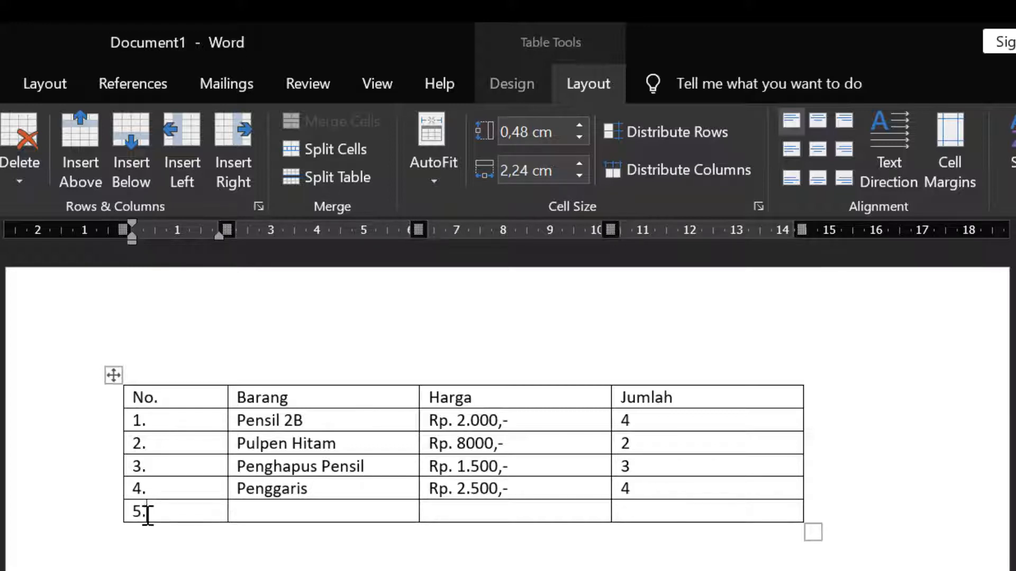
key(BackSpace)
key(BackSpace)
key(BackSpace)
key(BackSpace)
key(Tab)
text(Buku Tulis)
key(Tab)
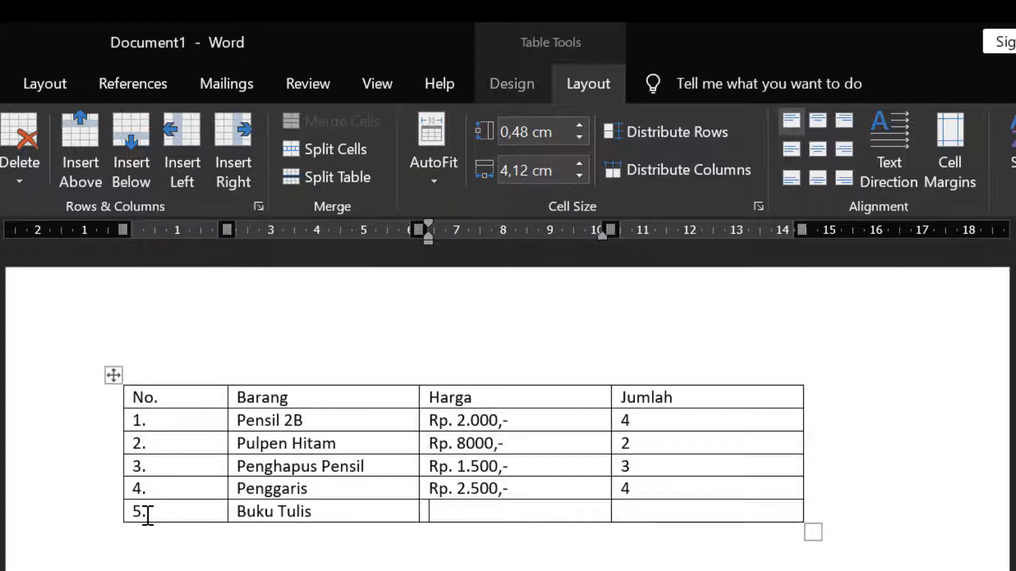
text(Rp. 4000,-)
key(Tab)
text(10)
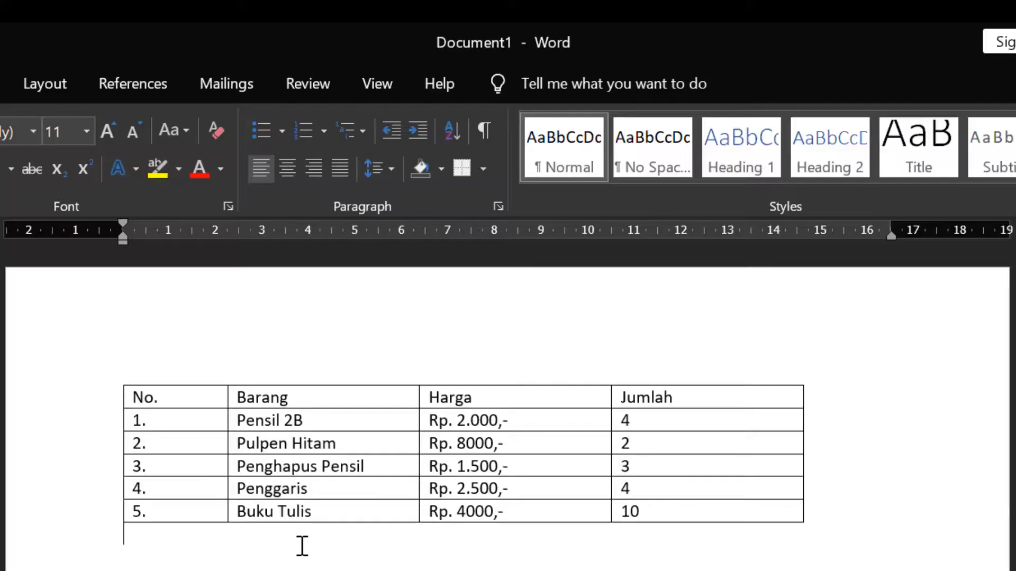
Step: Center-align the text of the header row
mouse_move(98, 415)
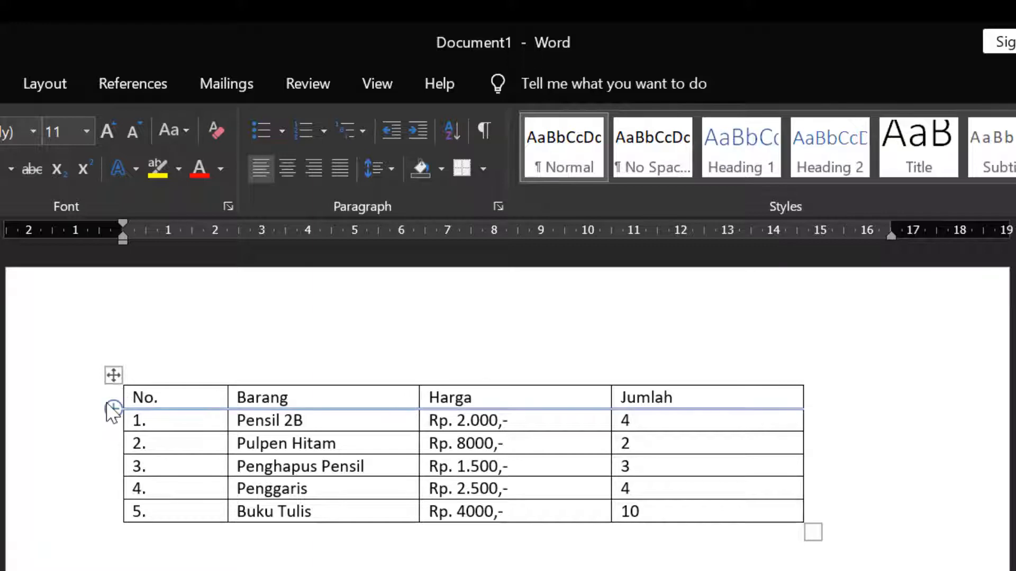
click(110, 403)
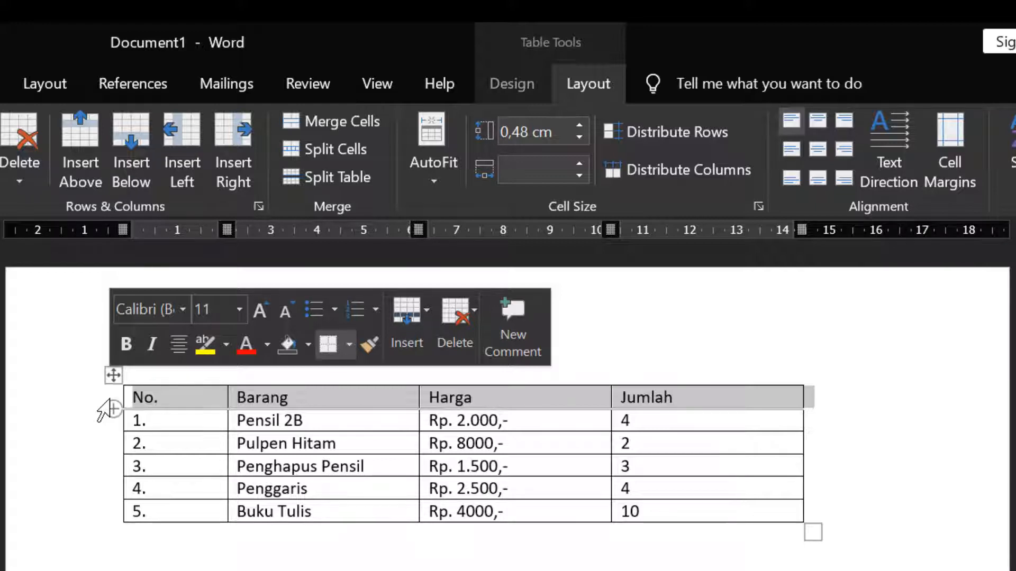
click(141, 394)
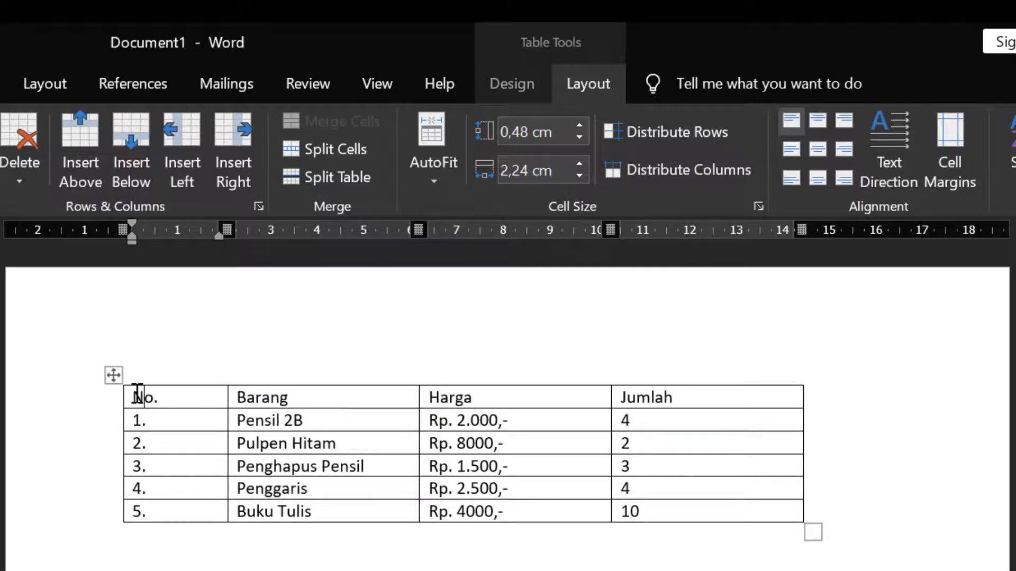
drag(138, 394, 658, 392)
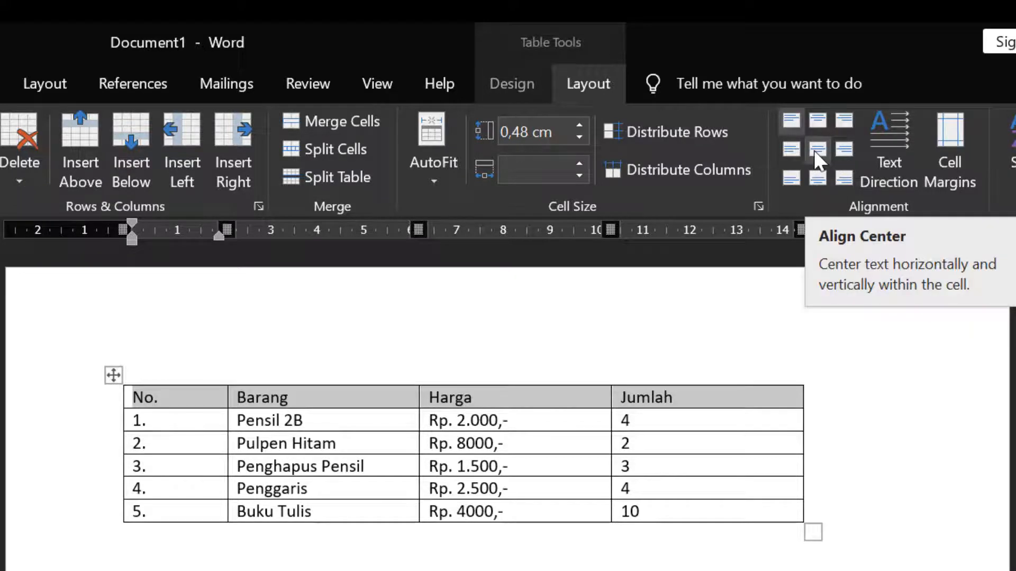
click(816, 153)
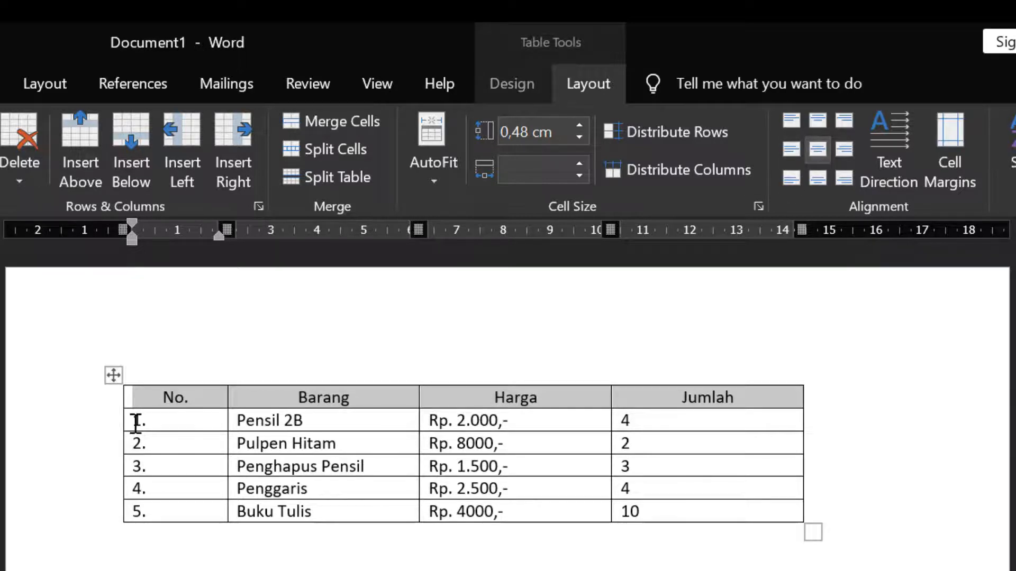
Step: Center-align the values in the No. and Jumlah columns
drag(136, 423, 138, 500)
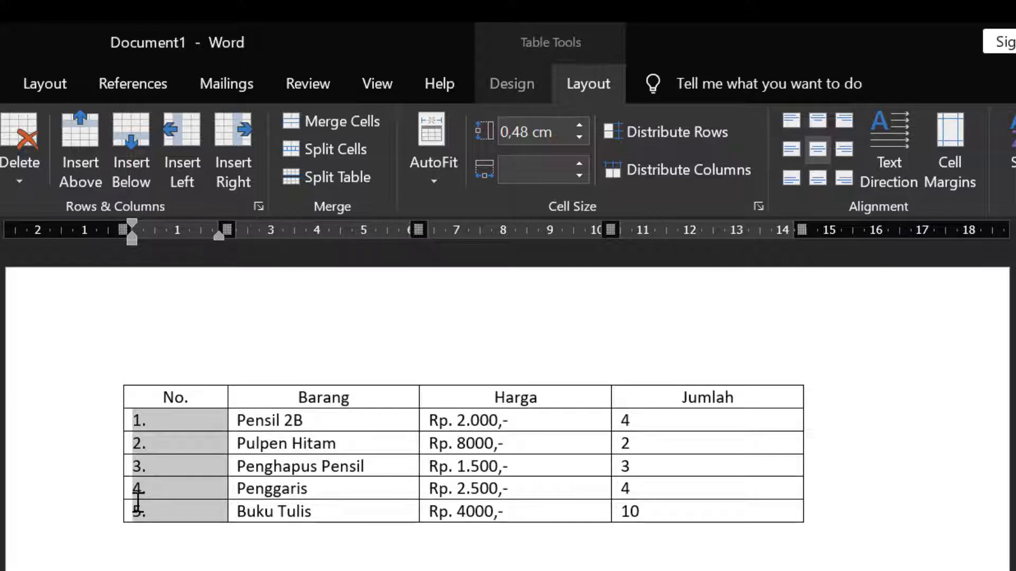
drag(138, 499, 138, 500)
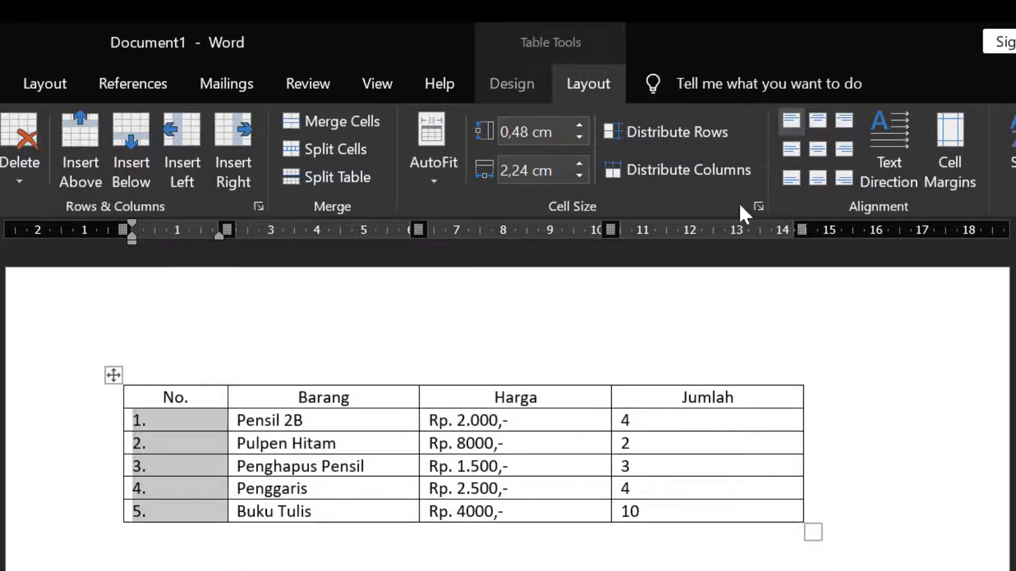
click(825, 150)
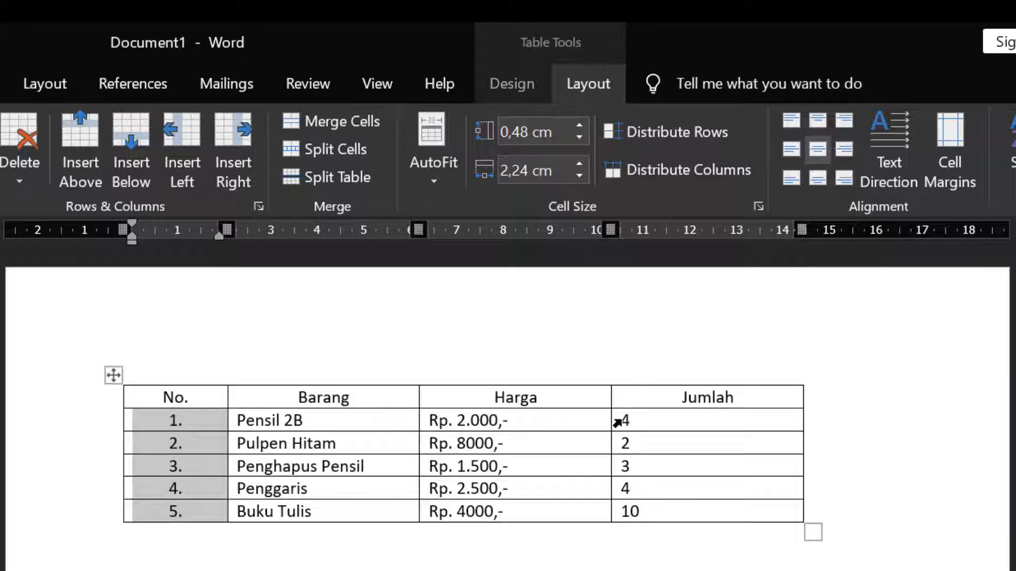
drag(615, 422, 637, 512)
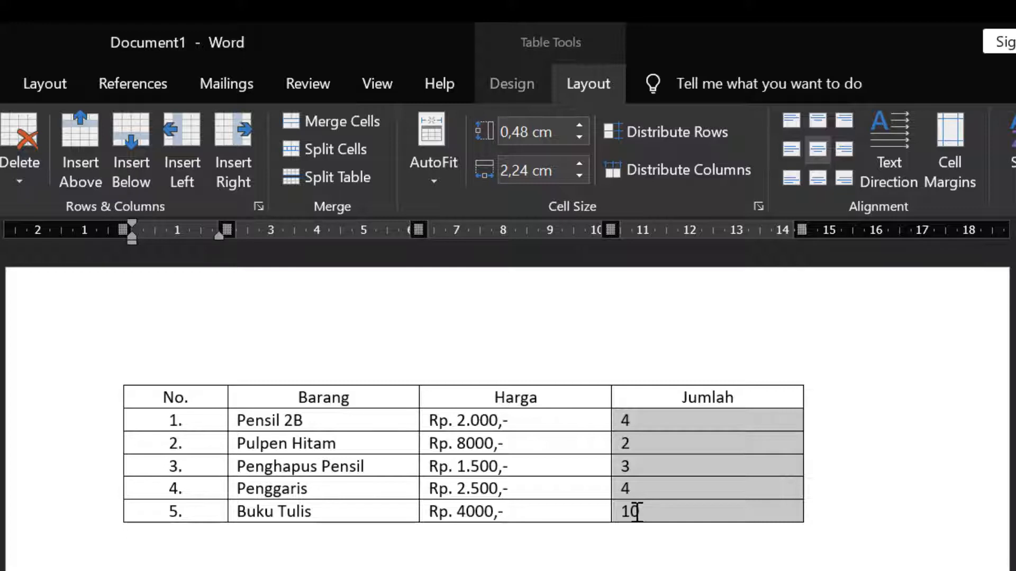
click(821, 144)
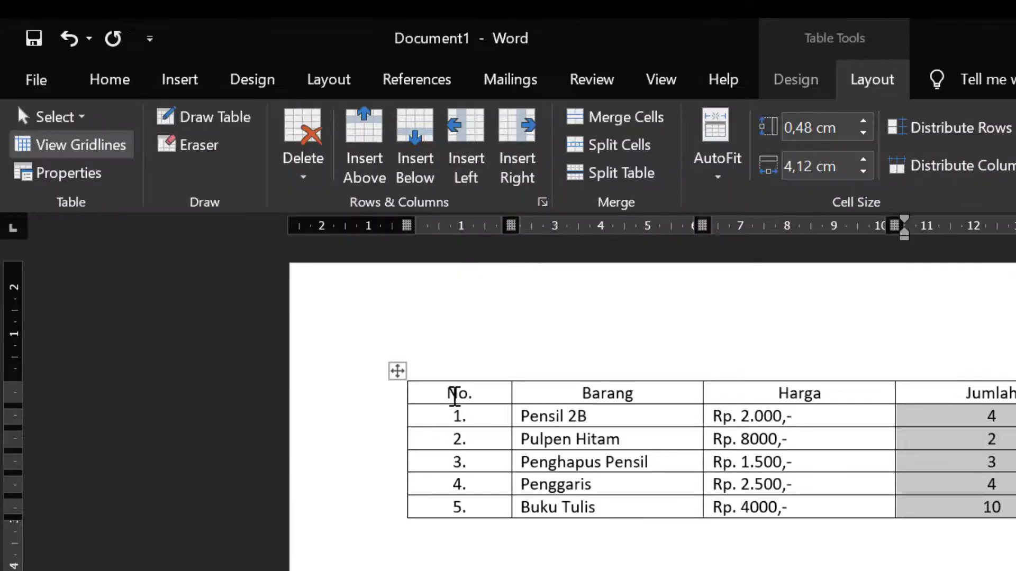
Step: Set the whole table's font to Arial, size 12
click(117, 87)
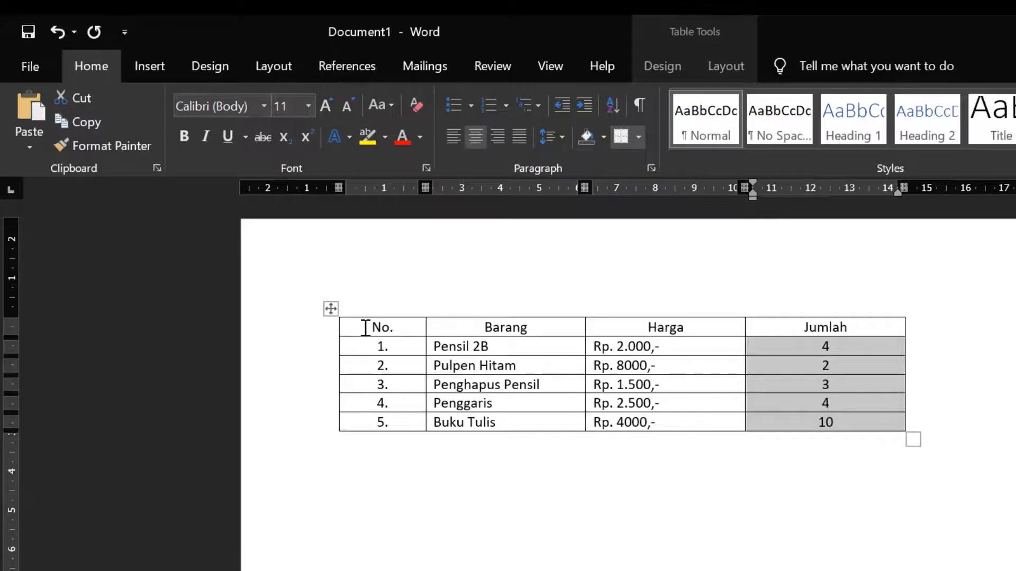
click(365, 328)
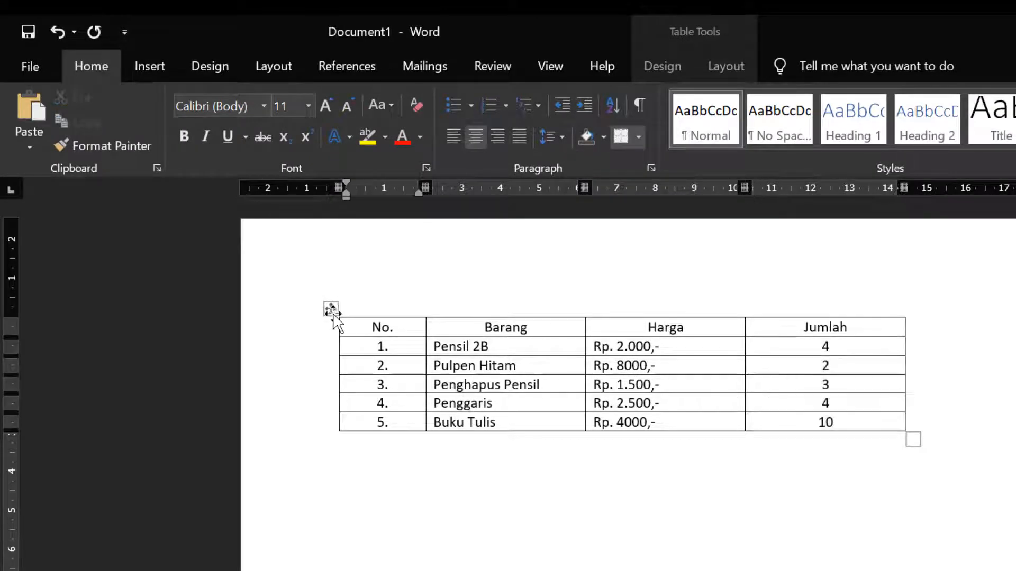
click(332, 308)
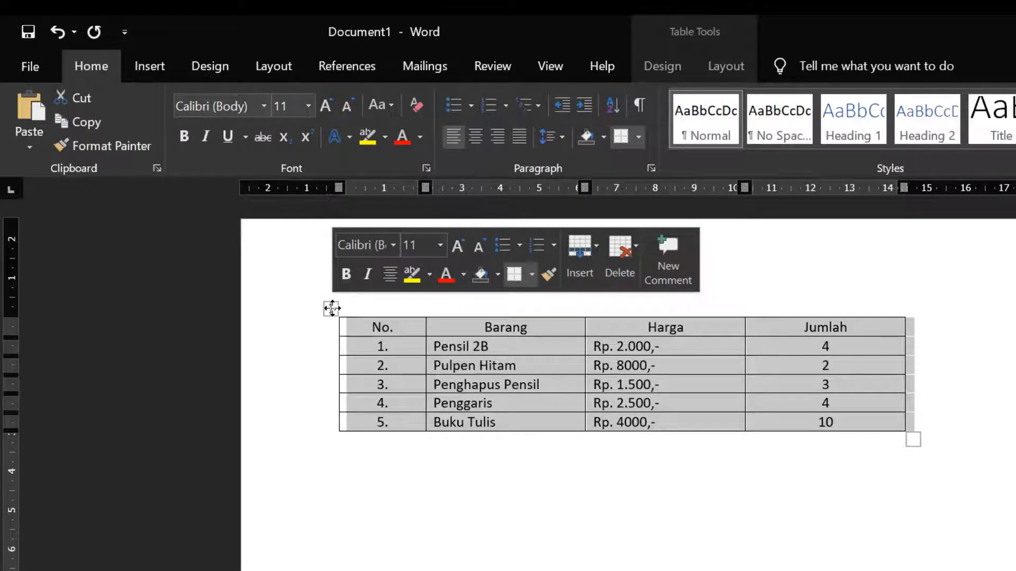
click(261, 109)
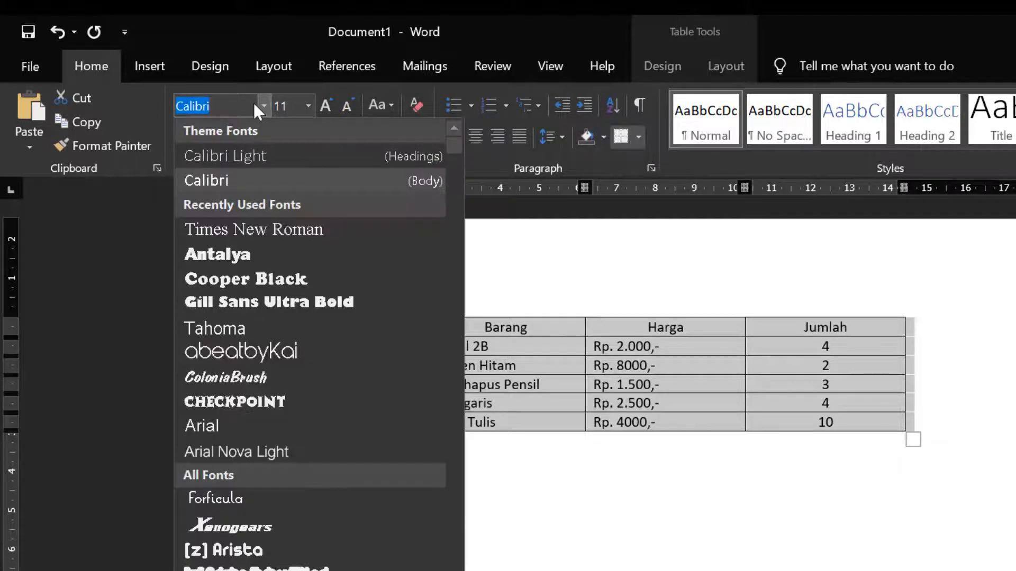
click(202, 425)
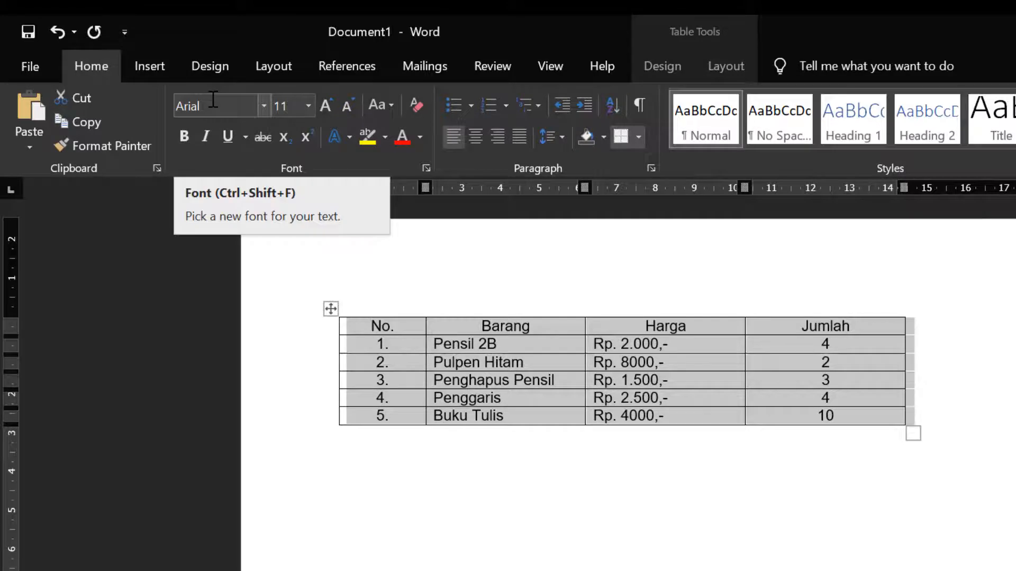
click(308, 106)
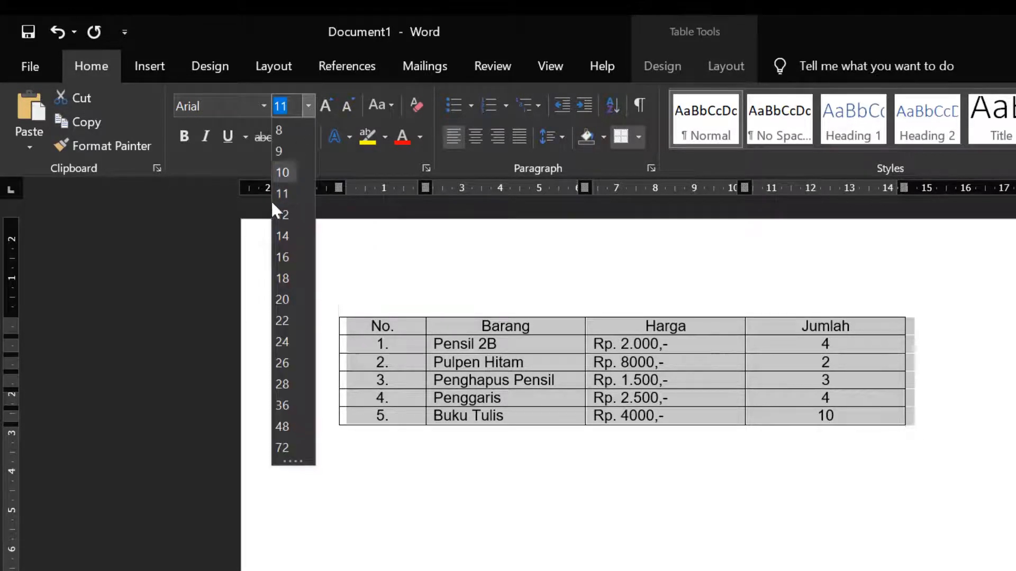
click(284, 216)
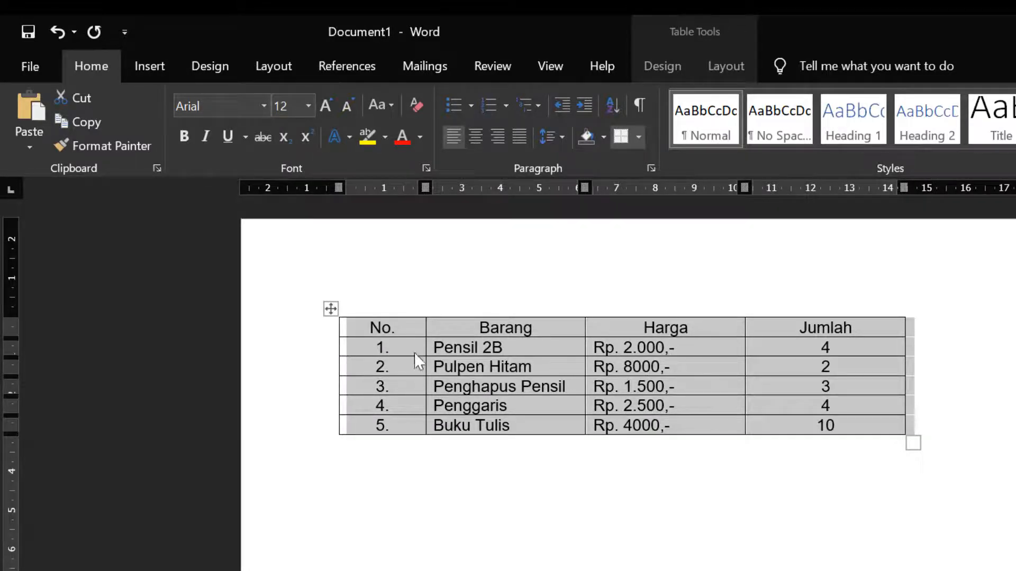
Step: Narrow the Jumlah column by moving the table's right border inward
click(415, 328)
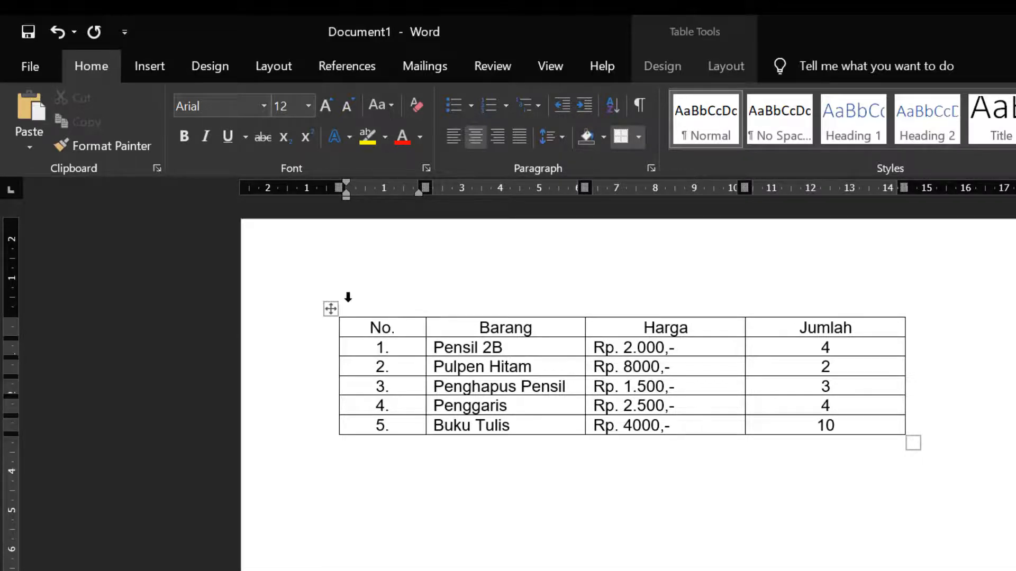
click(331, 309)
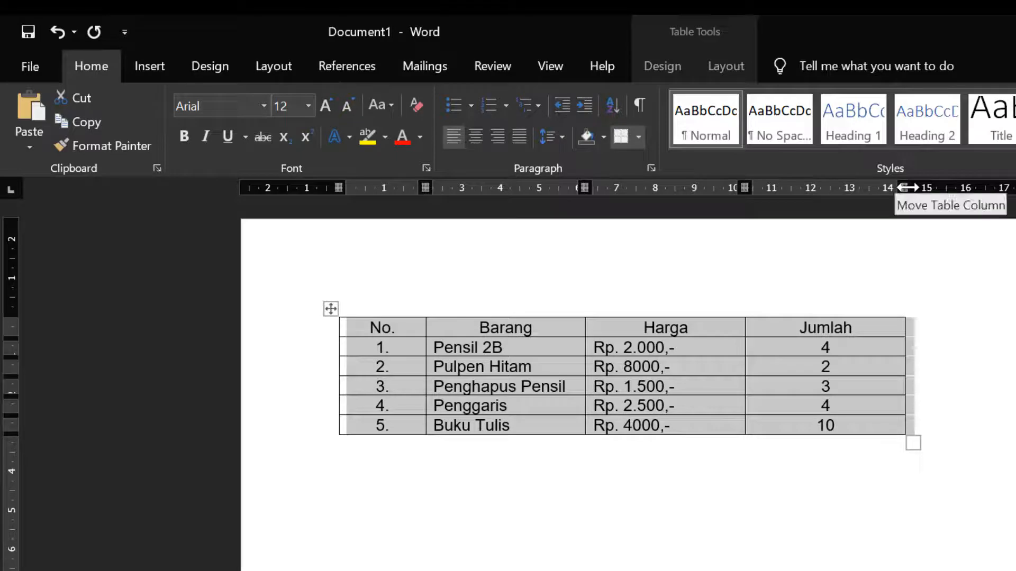
drag(907, 187, 863, 187)
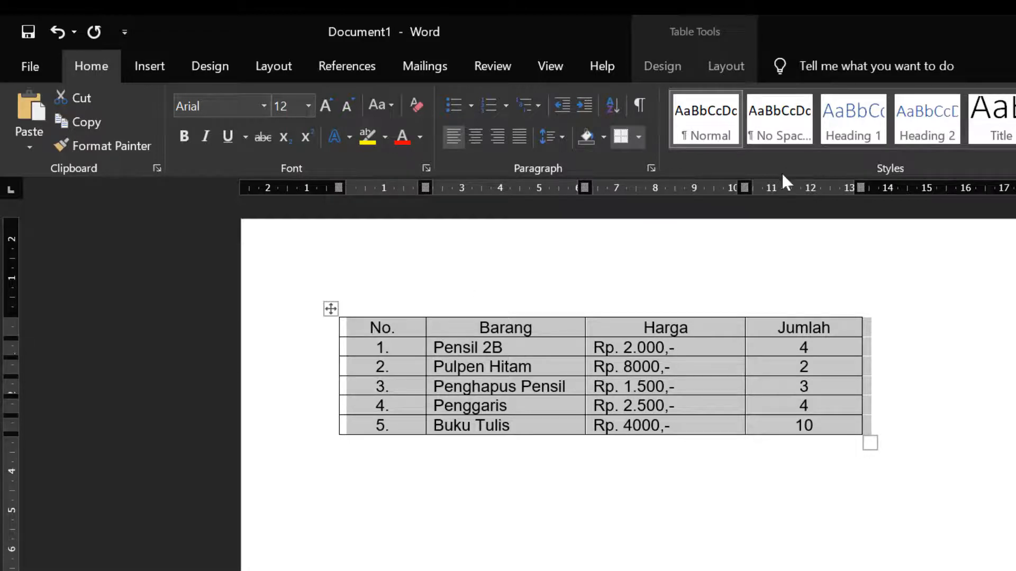
Step: Set the height of all table rows to 0,8 cm
click(728, 72)
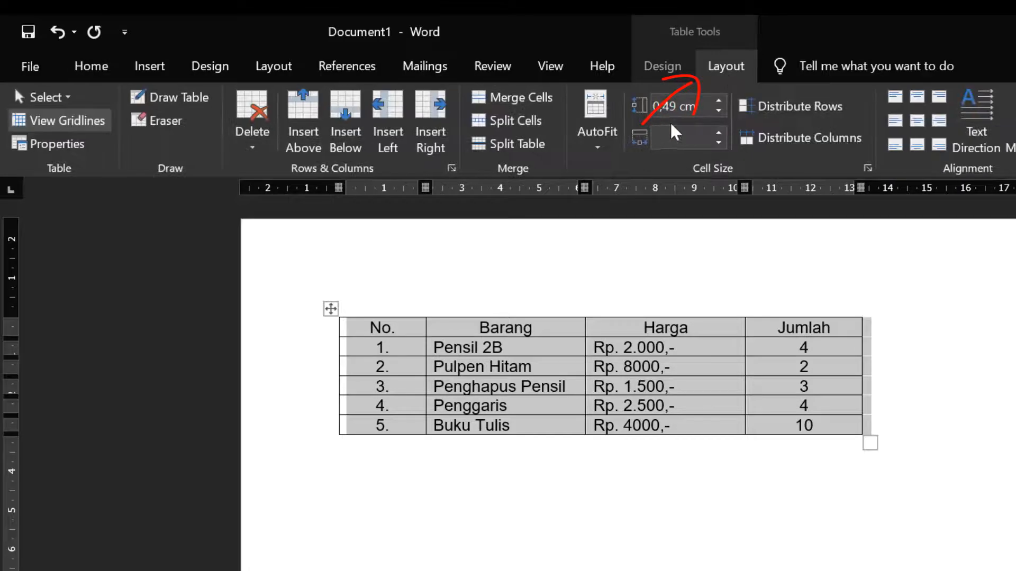
click(717, 100)
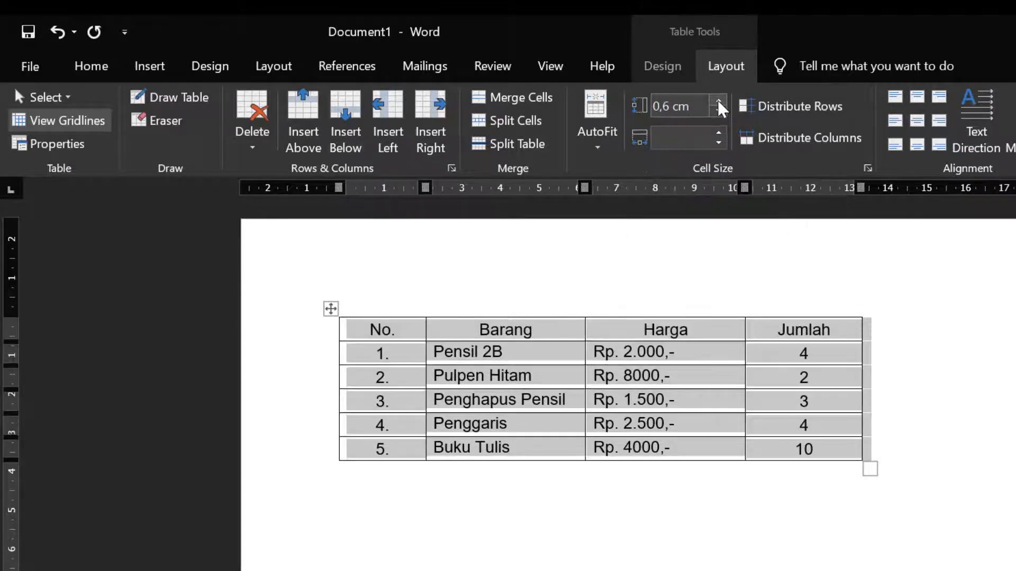
click(717, 100)
click(718, 100)
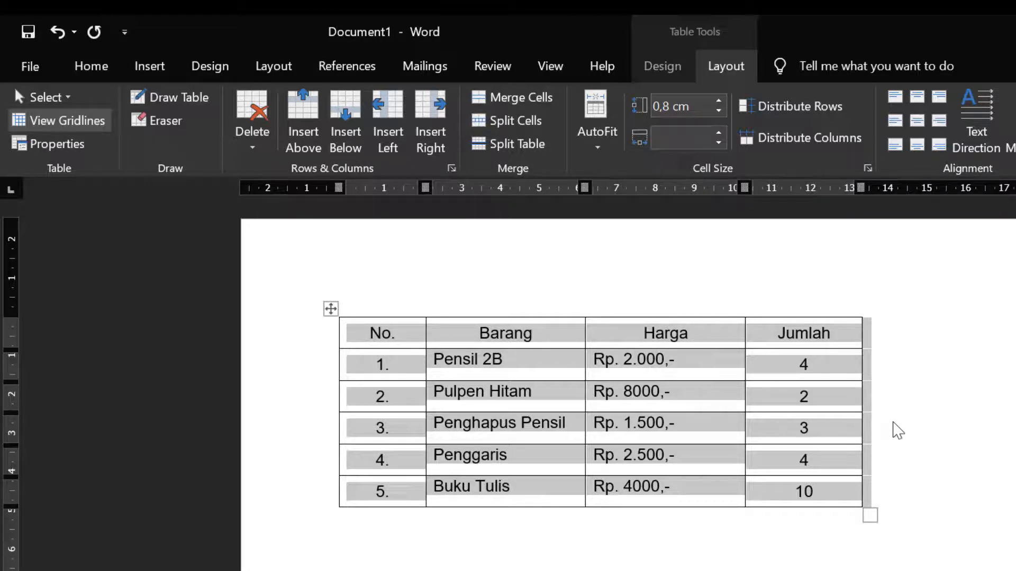
click(865, 427)
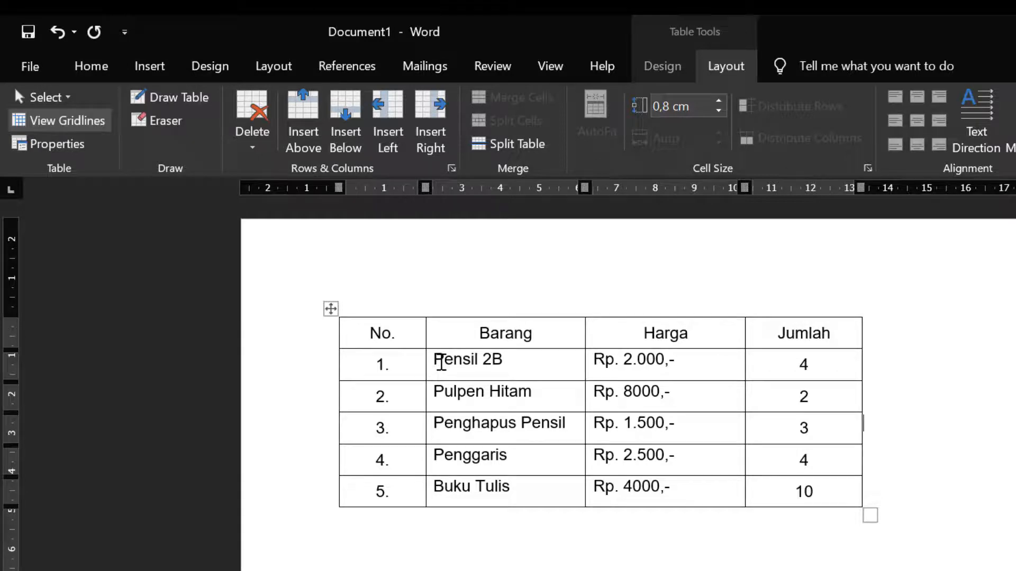
Step: Align the Barang and Harga data cells center left
drag(441, 363, 625, 487)
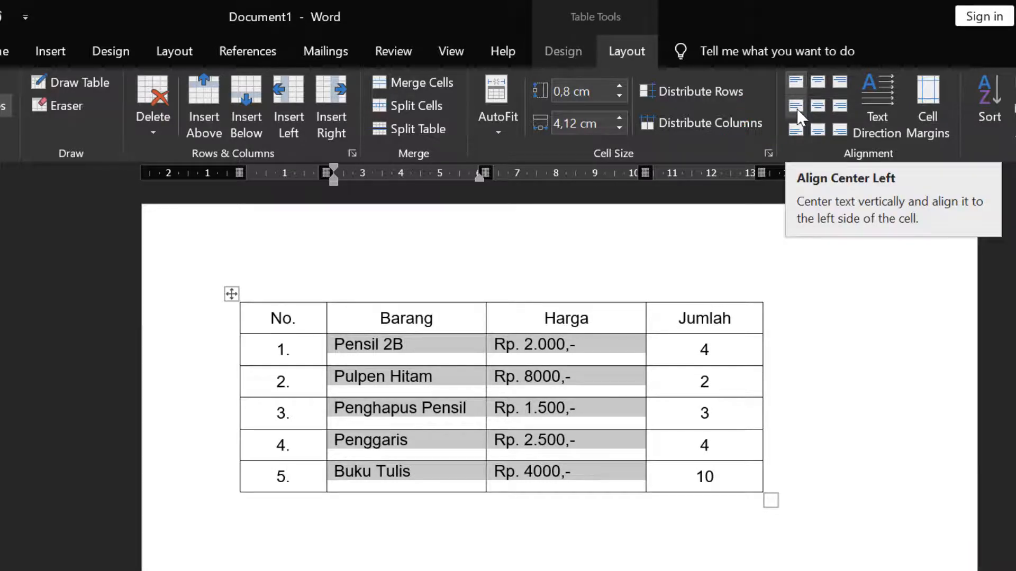
click(796, 107)
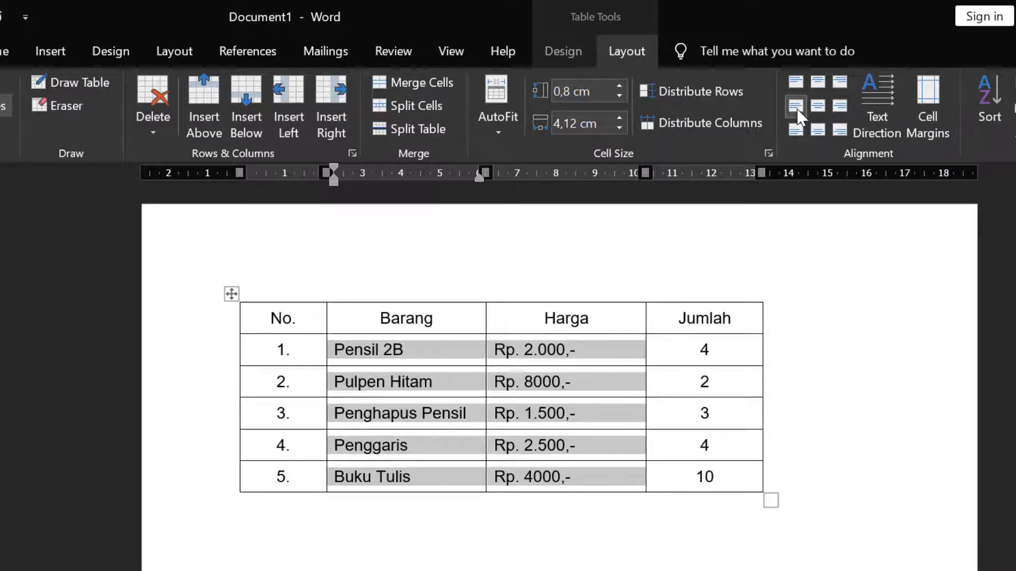
click(813, 355)
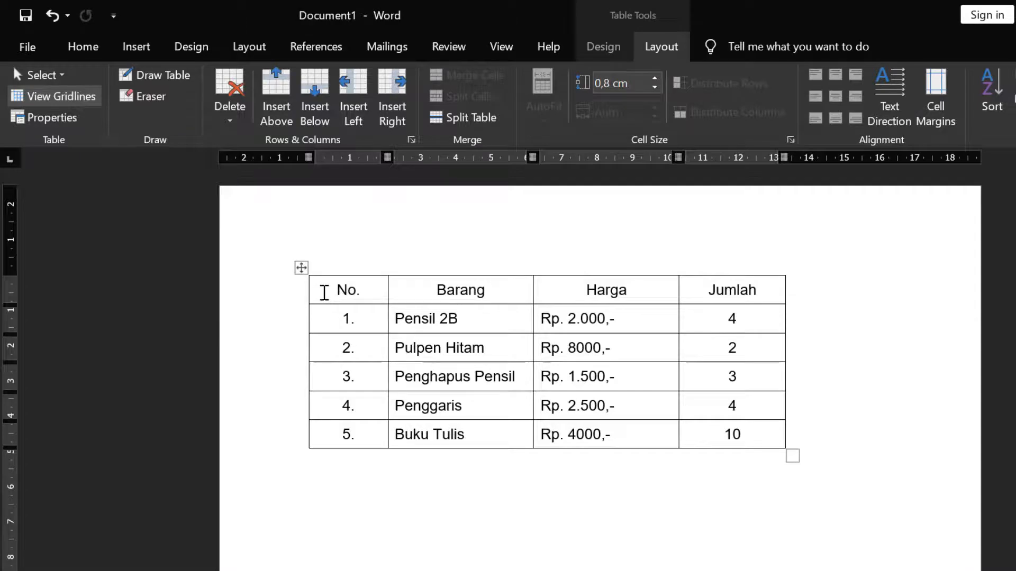
Step: Make the header row text bold
drag(323, 292, 718, 289)
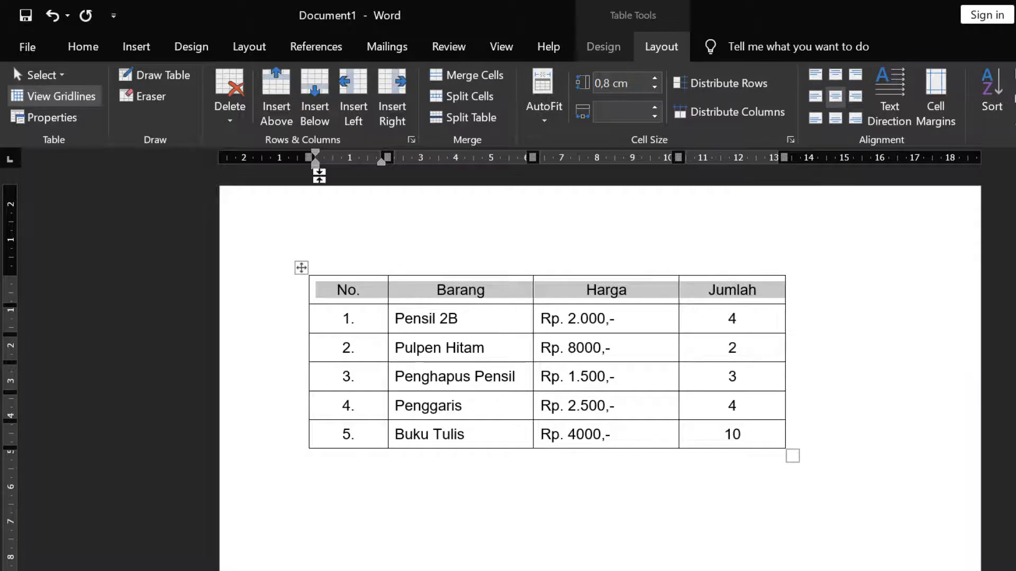
click(88, 43)
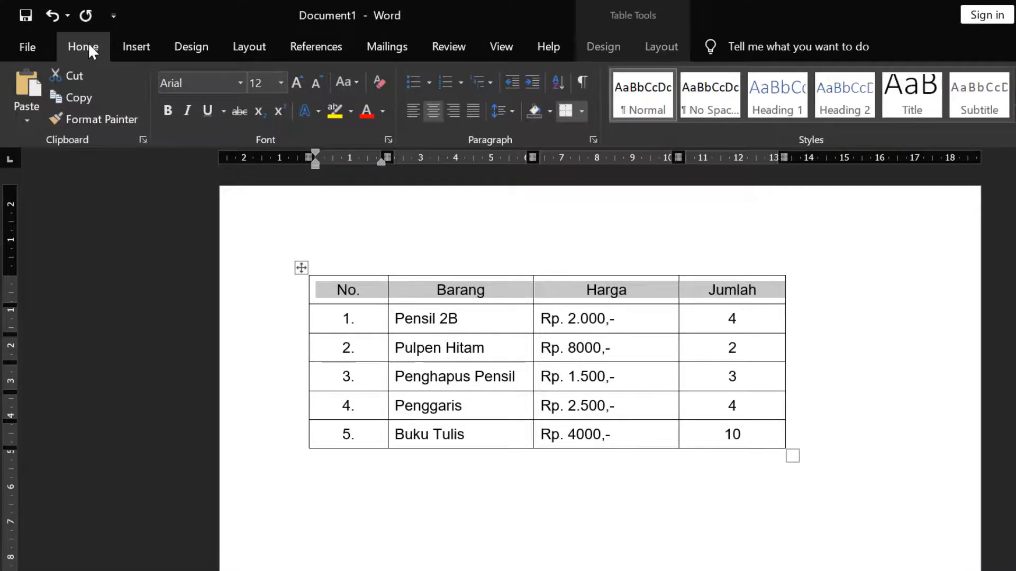
click(168, 110)
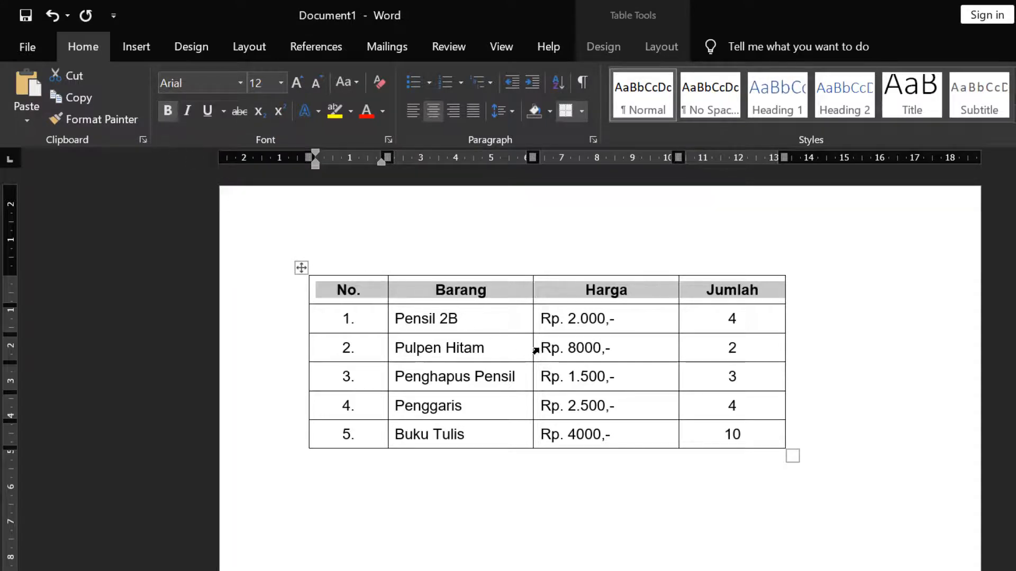
click(616, 356)
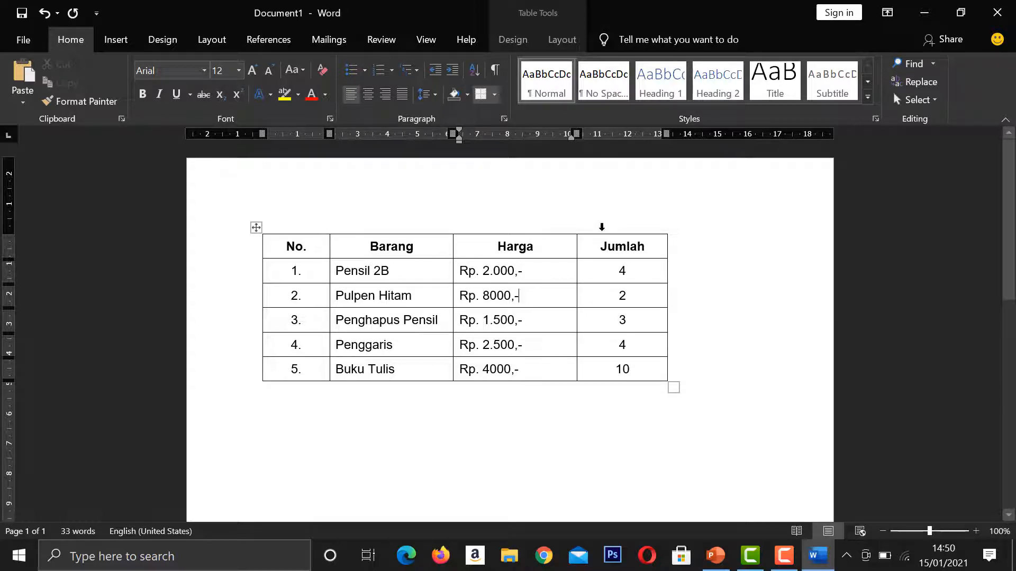
Step: Delete the Jumlah column from the table
click(603, 224)
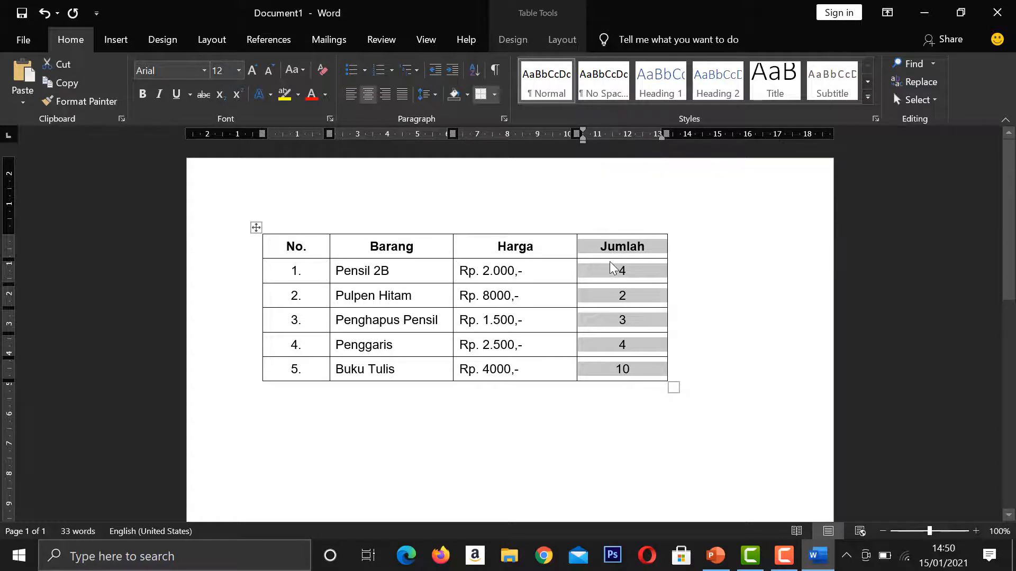
drag(603, 253, 615, 371)
click(621, 216)
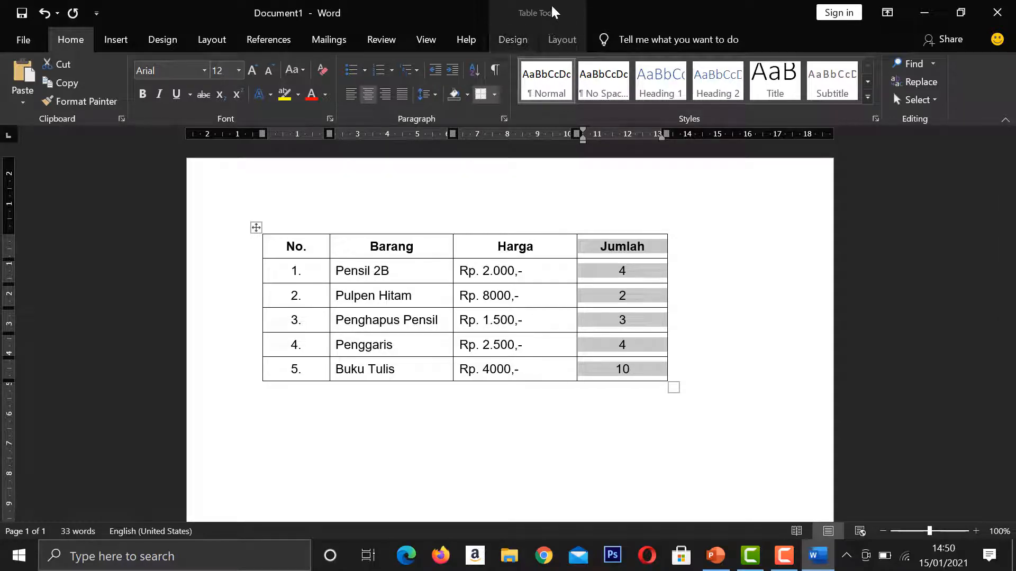
click(555, 42)
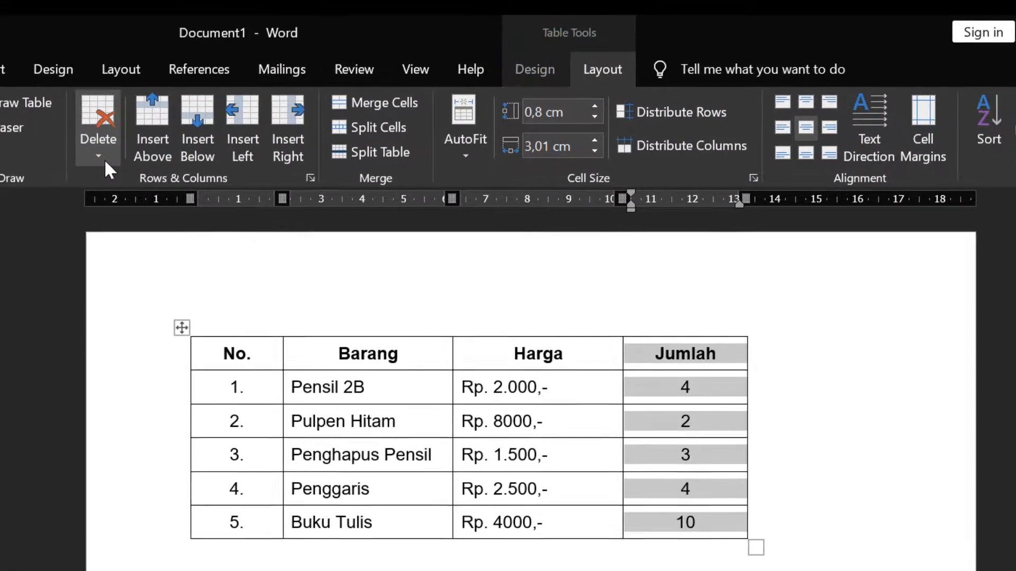
click(13, 147)
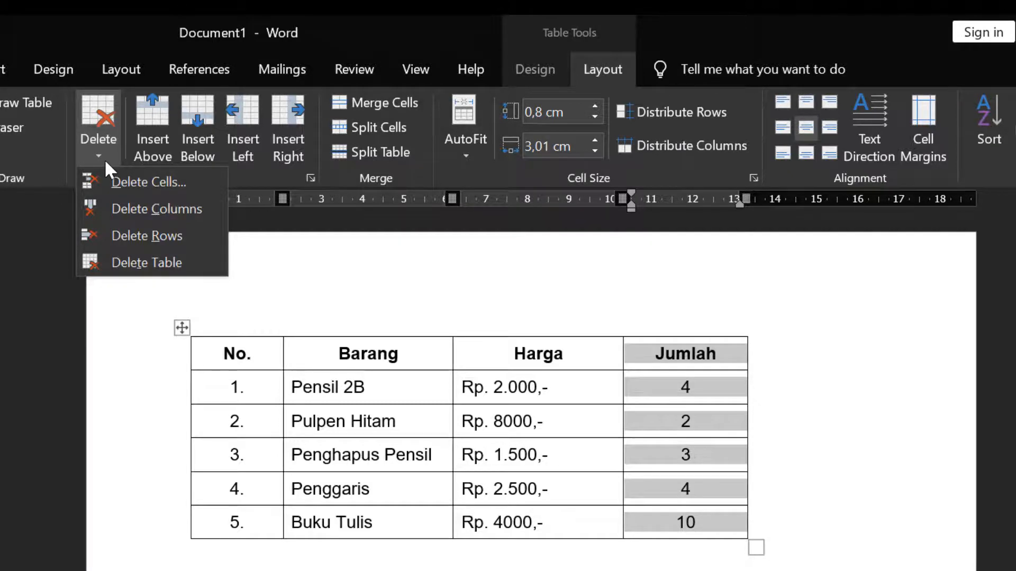
click(98, 207)
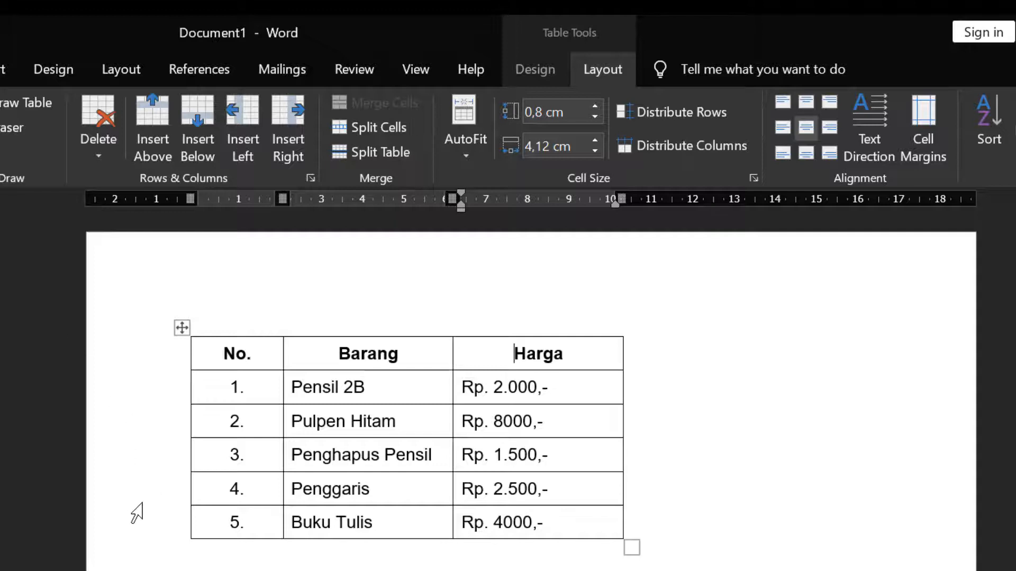
Step: Delete the third data row containing Penghapus Pensil
mouse_move(175, 459)
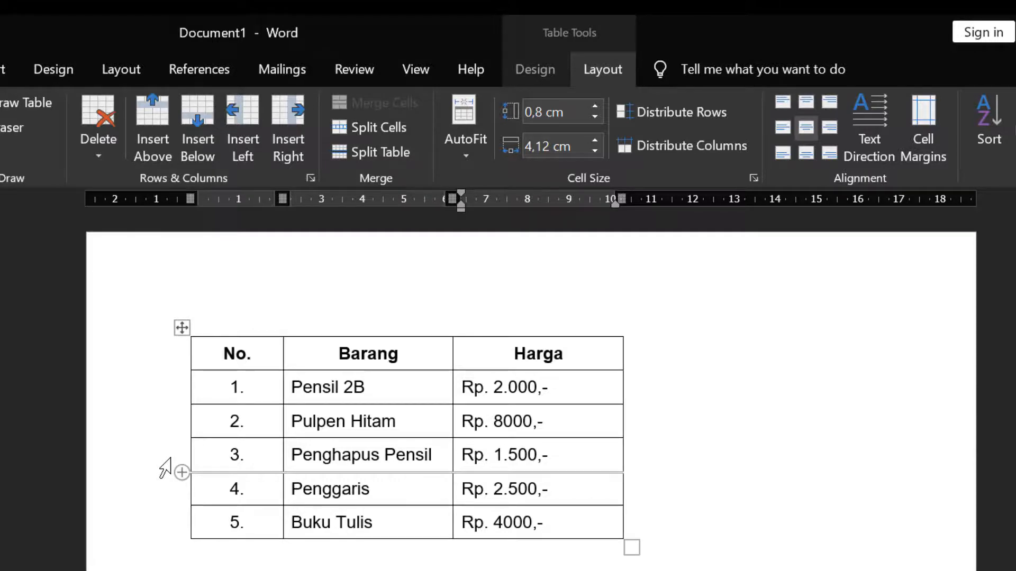
click(165, 468)
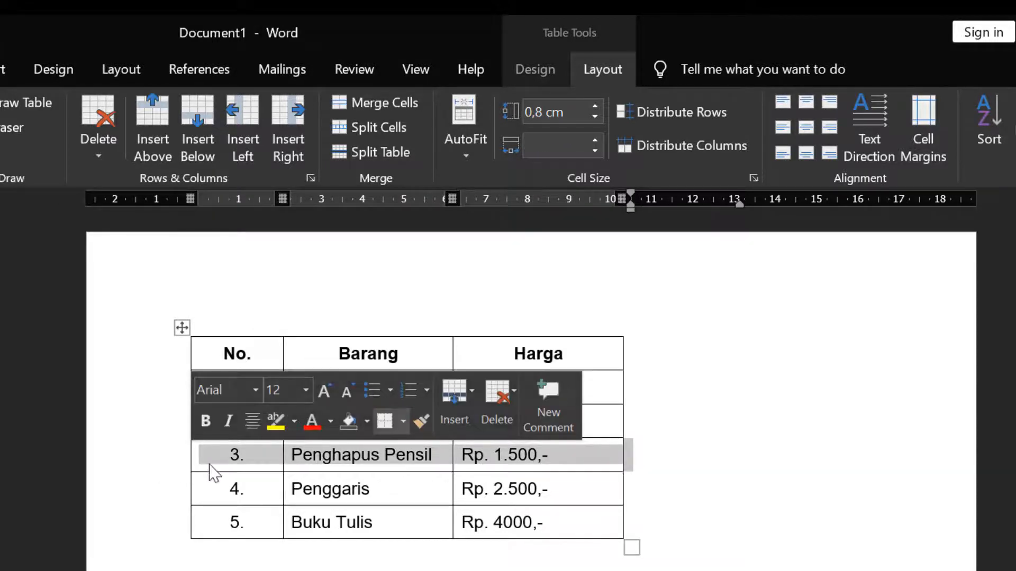
drag(211, 471, 503, 452)
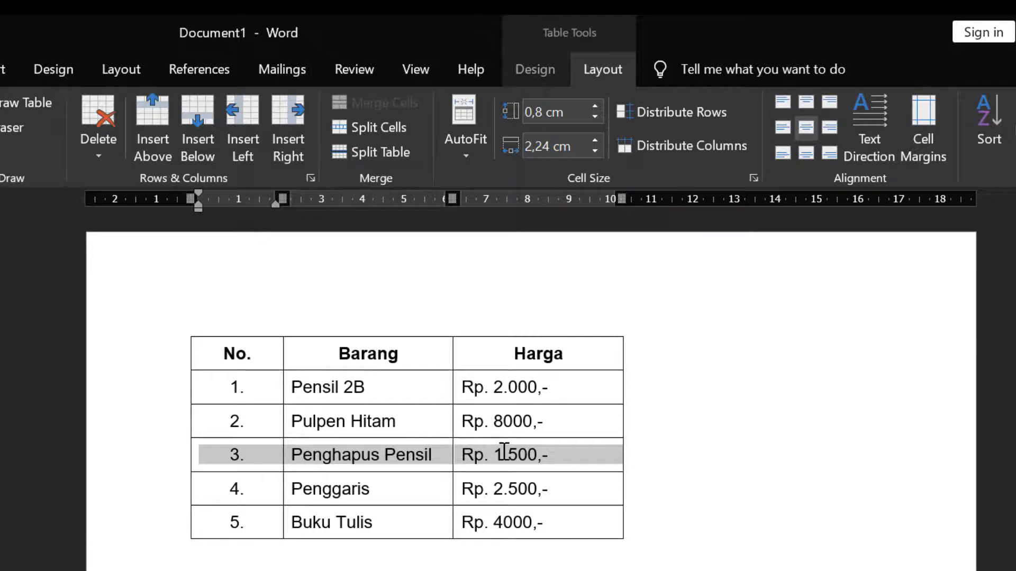
click(169, 468)
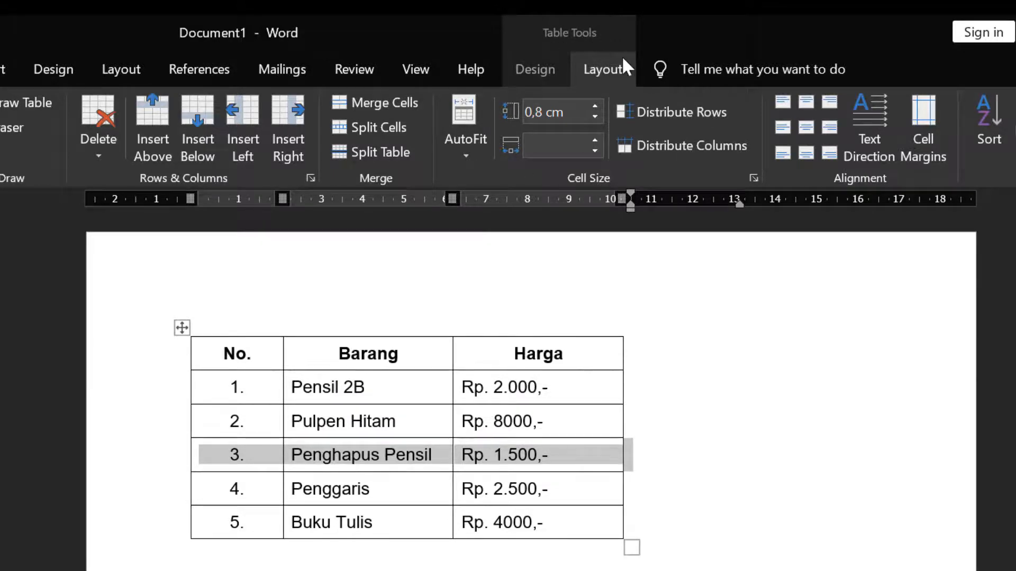
click(103, 164)
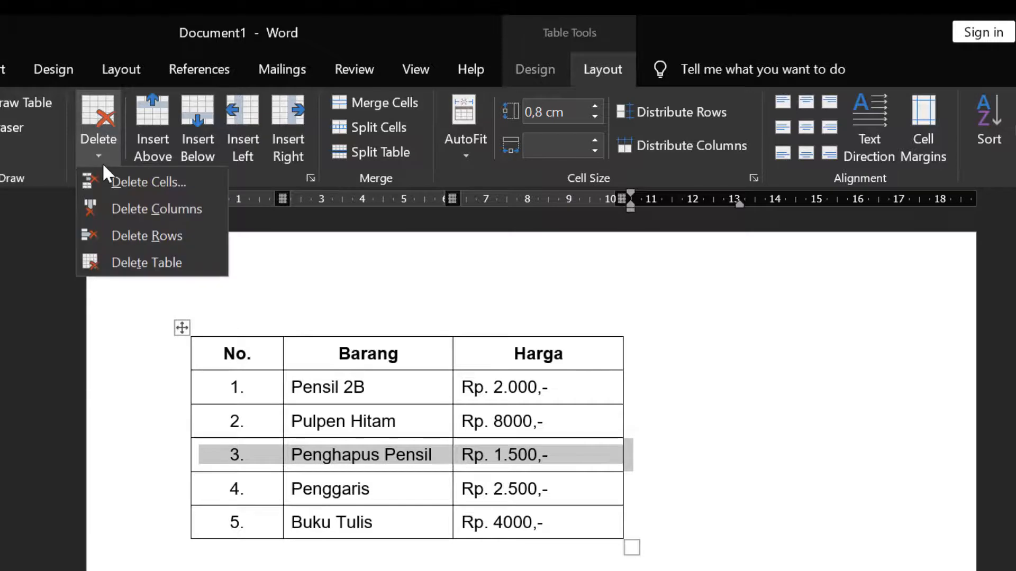
click(126, 235)
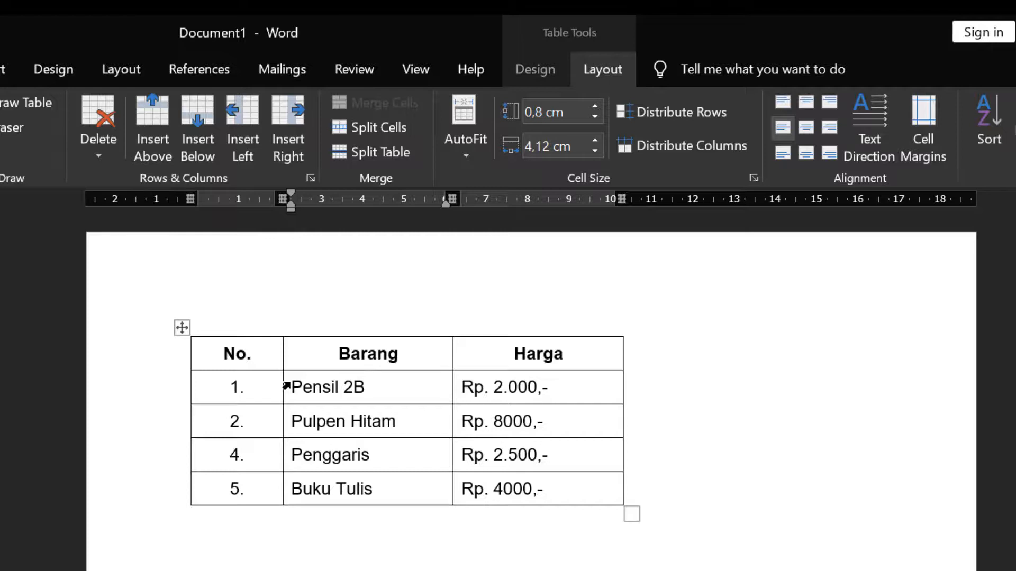
Step: Insert a new empty row above the Penggaris row
click(148, 465)
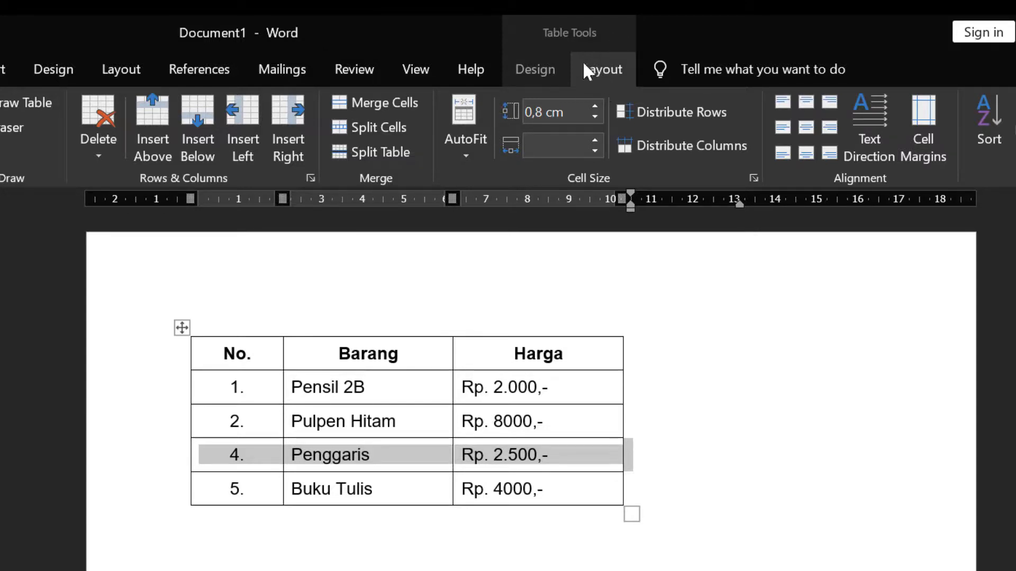
click(152, 122)
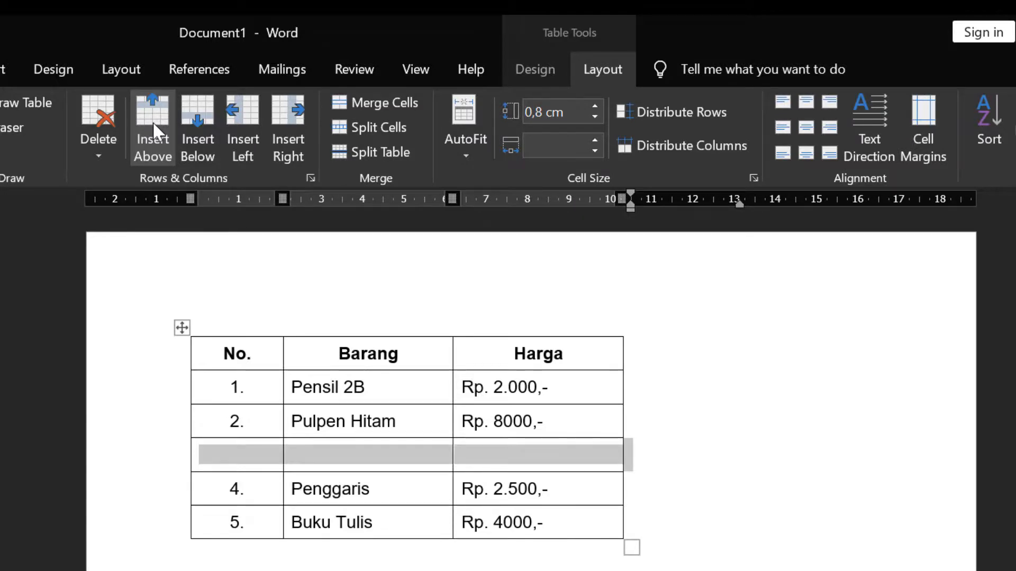
click(238, 459)
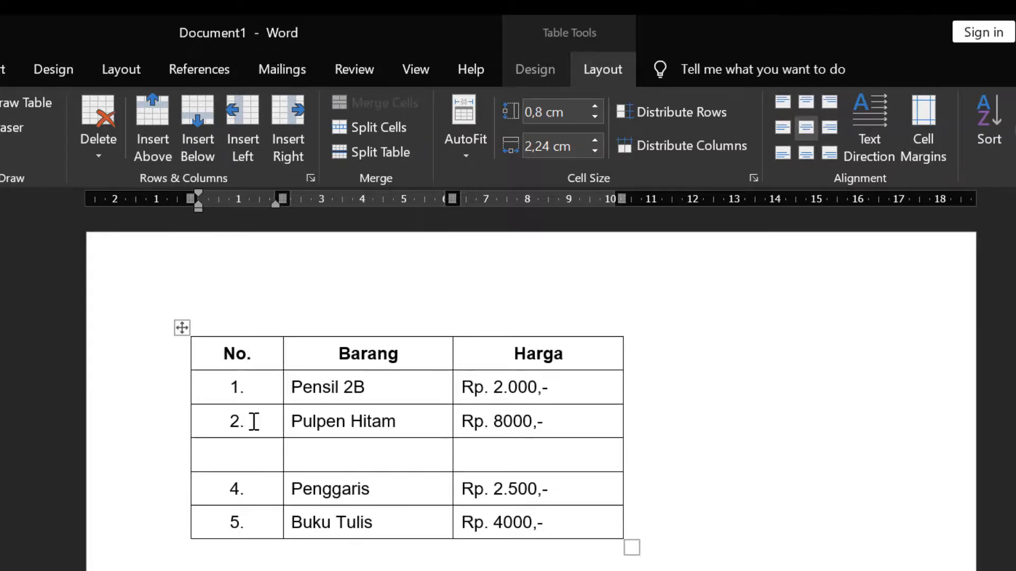
click(380, 423)
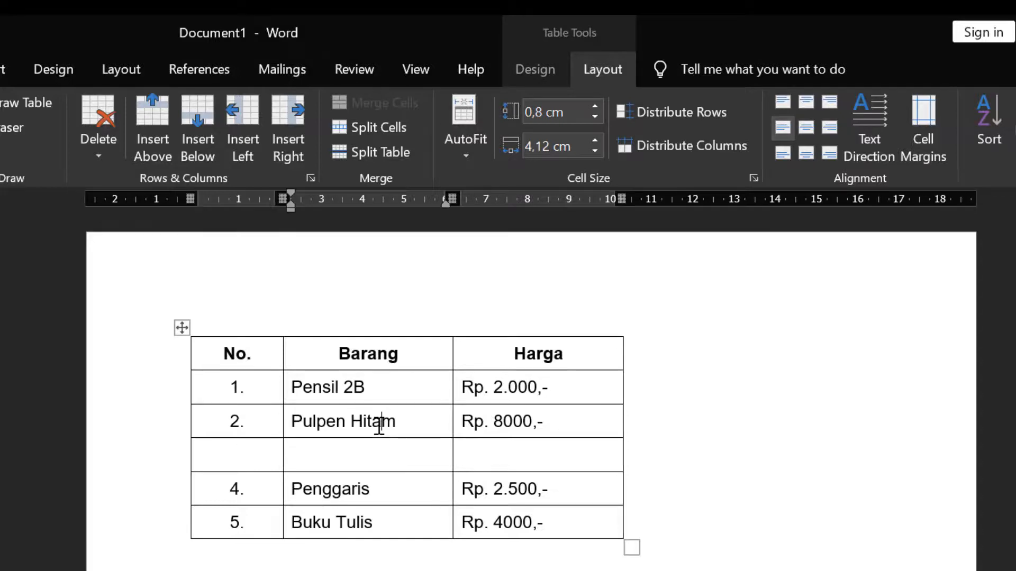
click(233, 458)
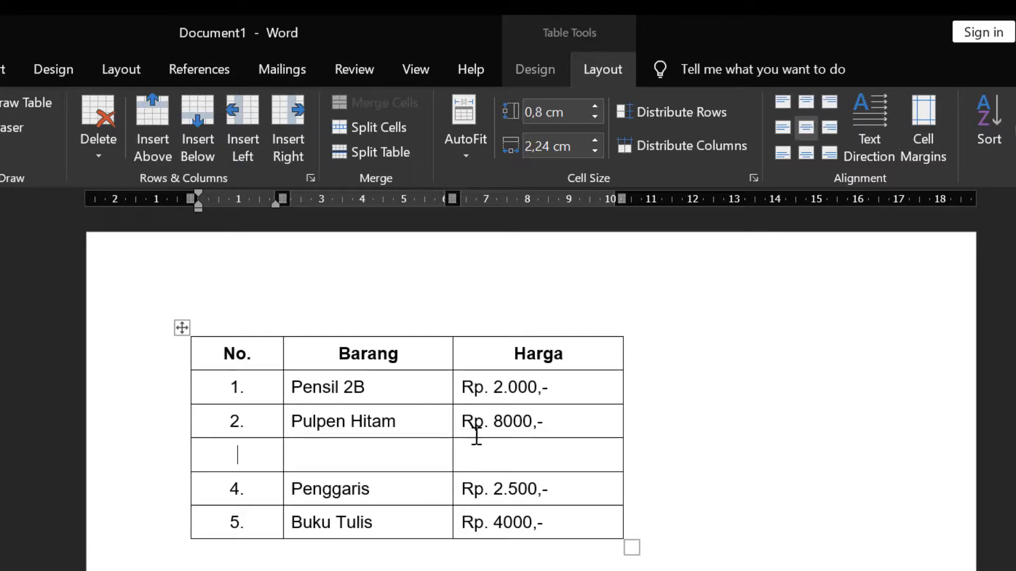
Step: Insert a new column to the right of the Harga column
click(526, 325)
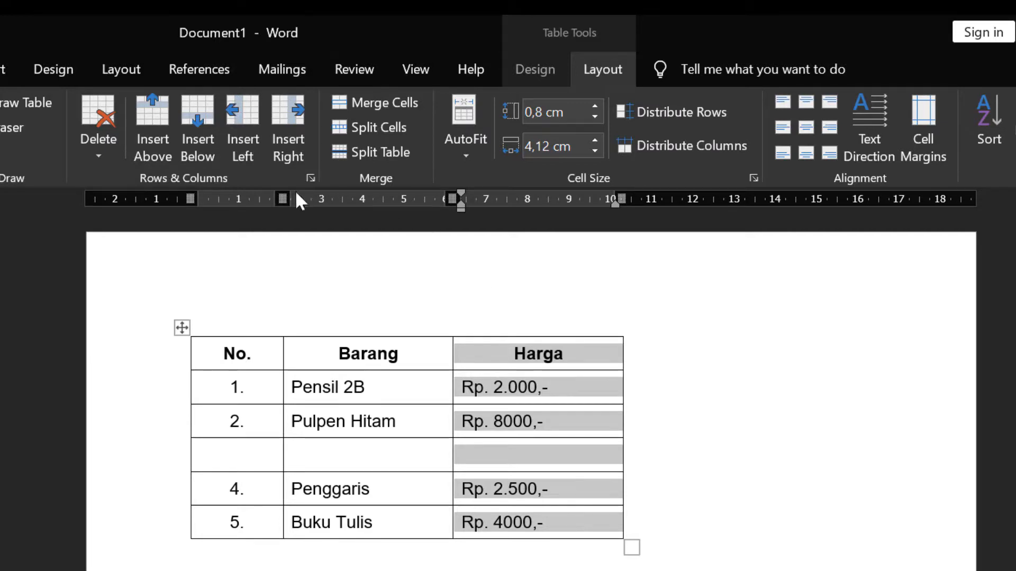
click(303, 154)
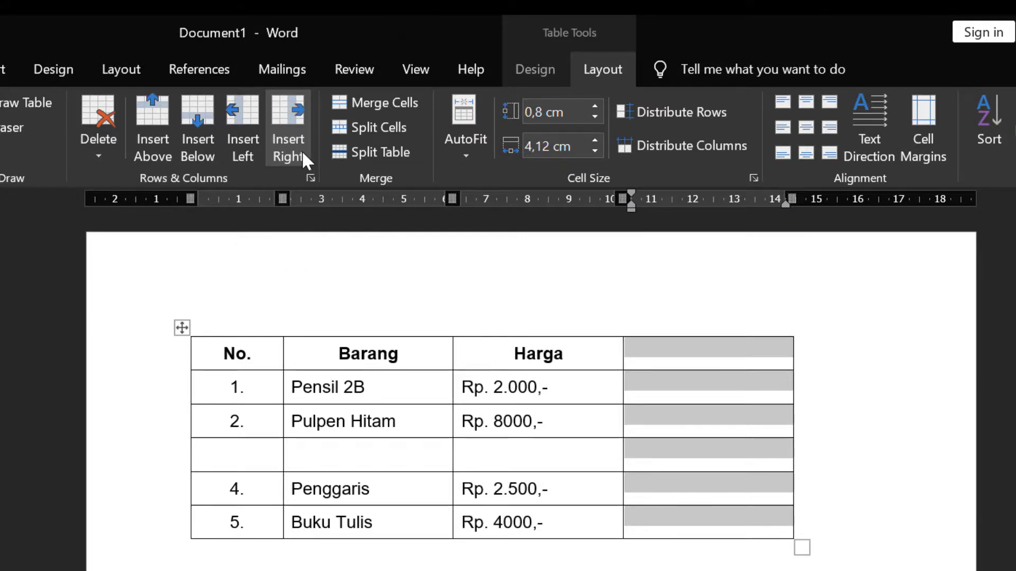
click(708, 393)
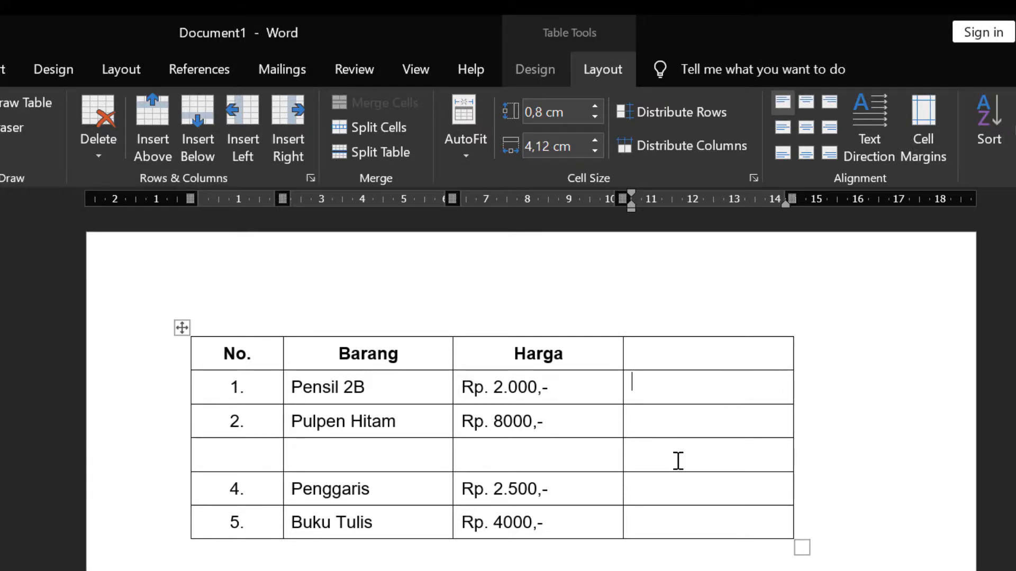
Step: Enter the header Jumlah in the new column and the quantities 4, 2, 3, 4 and 10 below it
click(689, 357)
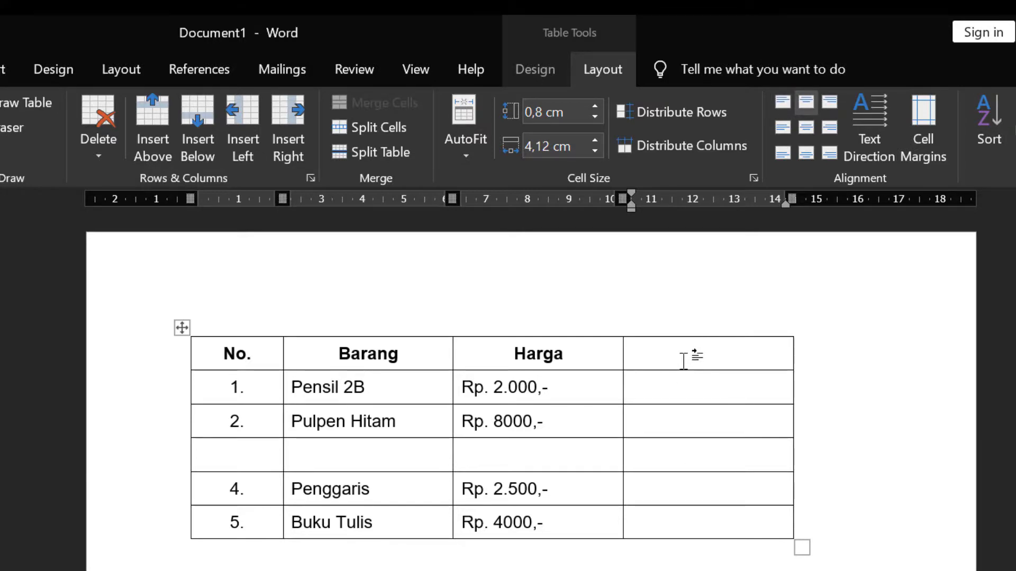
text(Jumlah)
click(671, 402)
text(4)
key(Down)
text(2)
key(Down)
text(3)
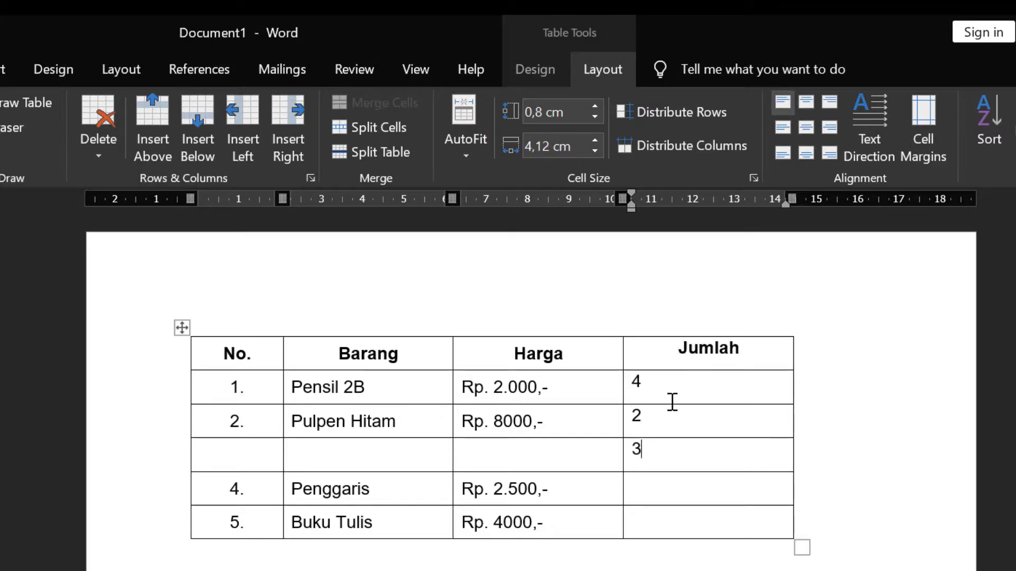
key(Down)
text(4)
key(Down)
text(10)
Step: Fill the empty row with 3., Penghapus Pensil and Rp. 1.500,-
click(249, 462)
text(3.)
key(Tab)
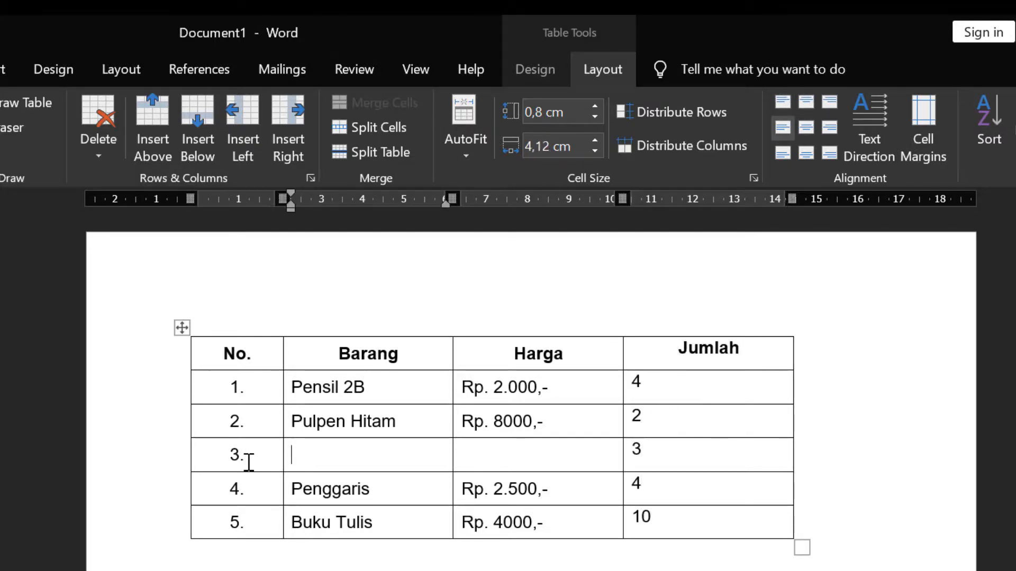
text(Penghapus Pensil)
key(Tab)
text(R)
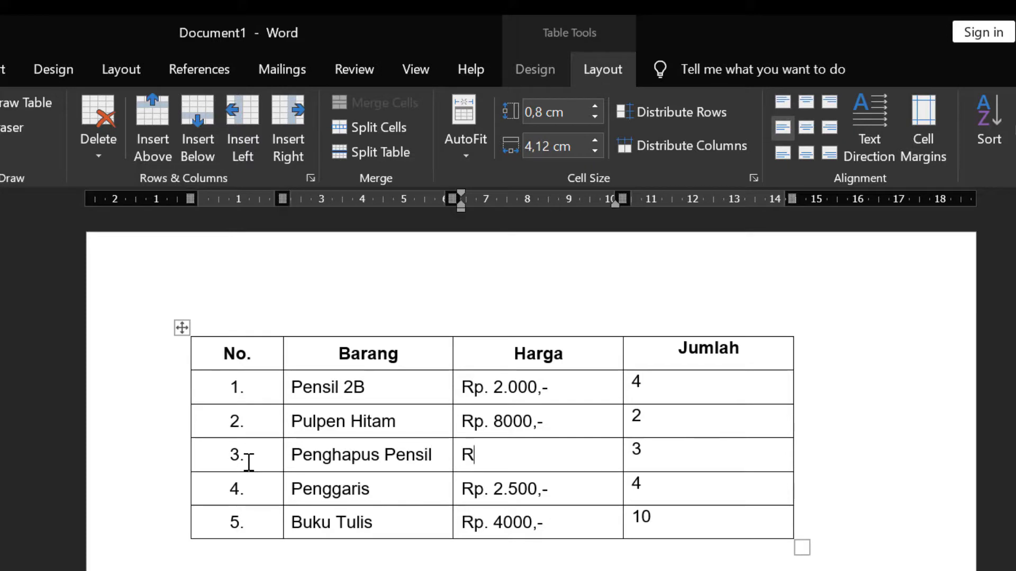
text(p. 1.500,-)
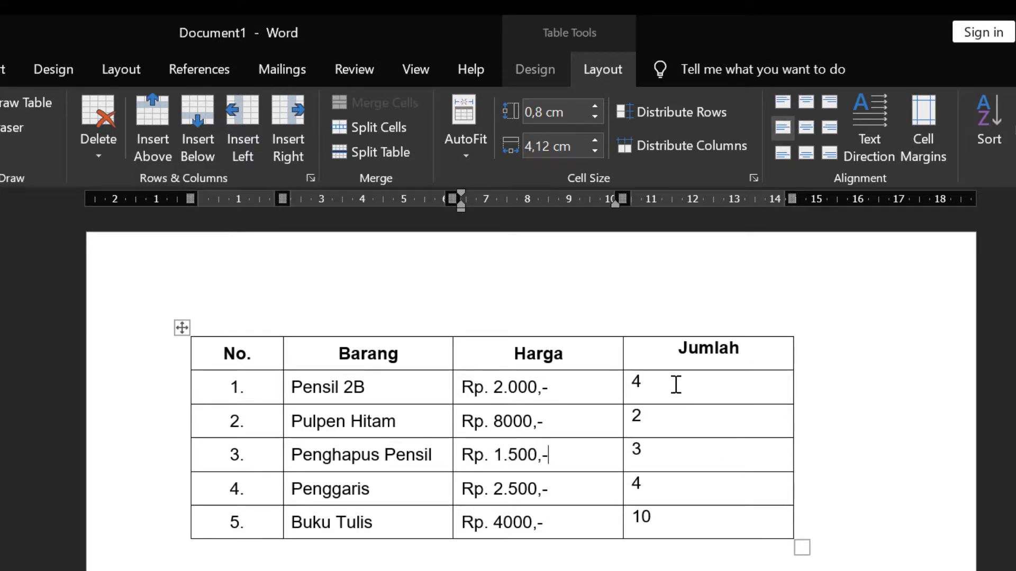
Step: Align the Jumlah quantity cells center
drag(676, 384, 683, 521)
click(806, 128)
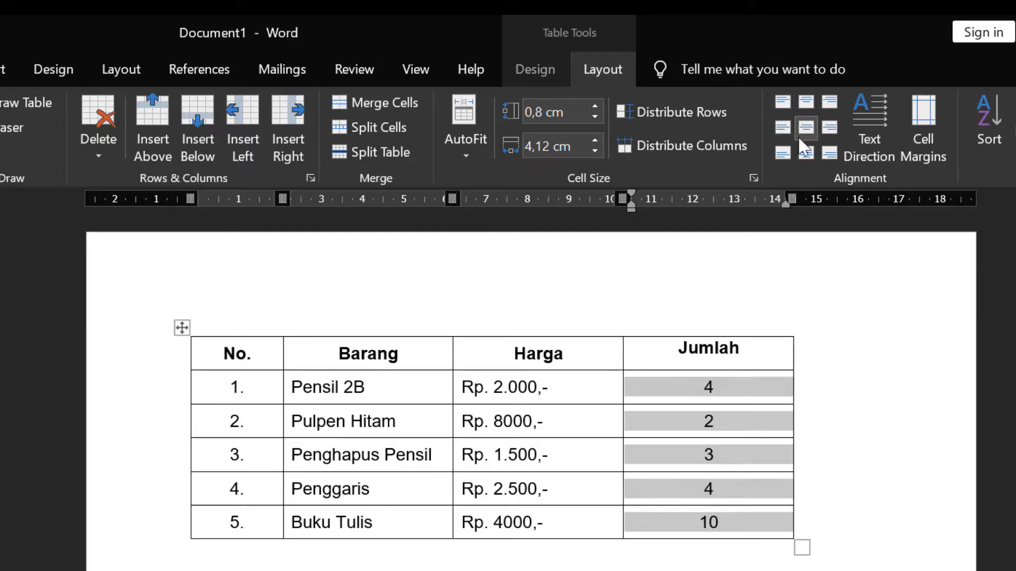
click(818, 422)
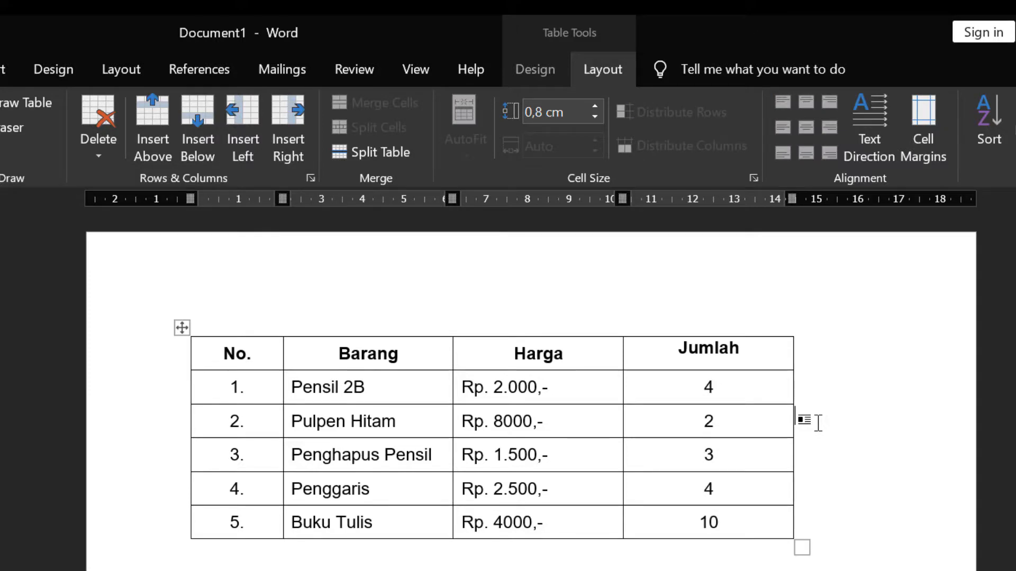